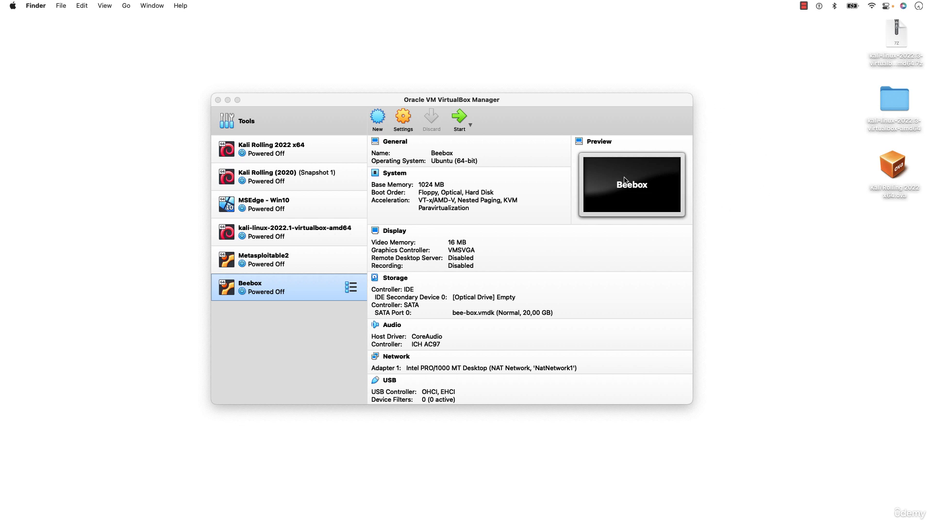
pyautogui.click(664, 106)
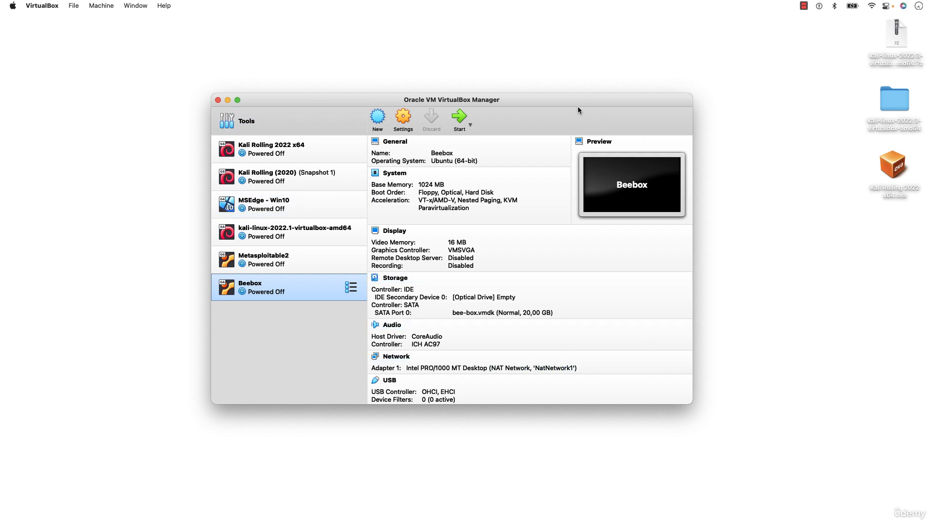
pyautogui.moveTo(578, 100); pyautogui.dragTo(583, 98)
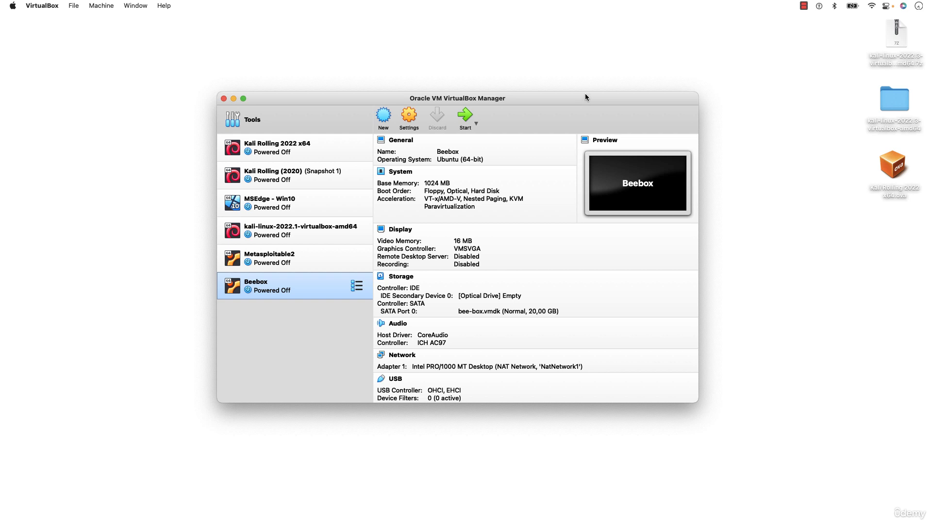
pyautogui.click(895, 171)
pyautogui.click(800, 80)
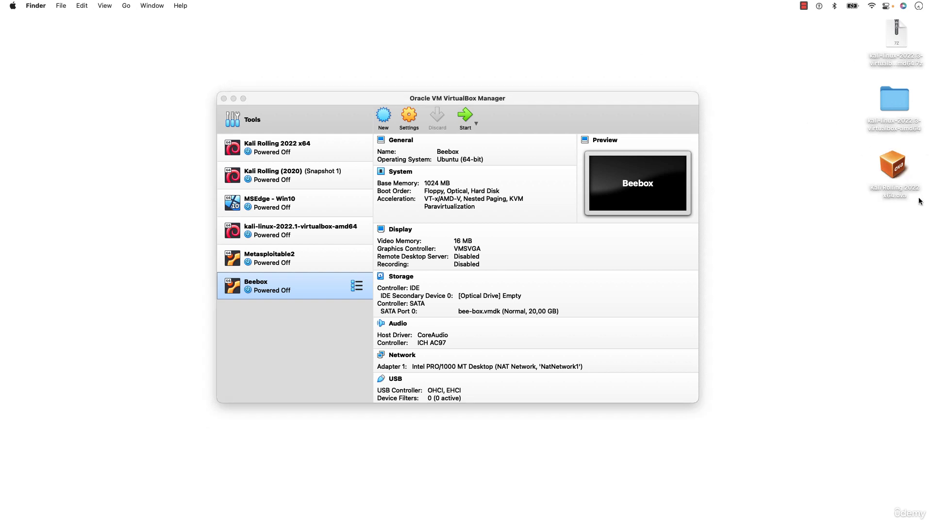
pyautogui.click(894, 170)
pyautogui.click(863, 262)
pyautogui.click(652, 103)
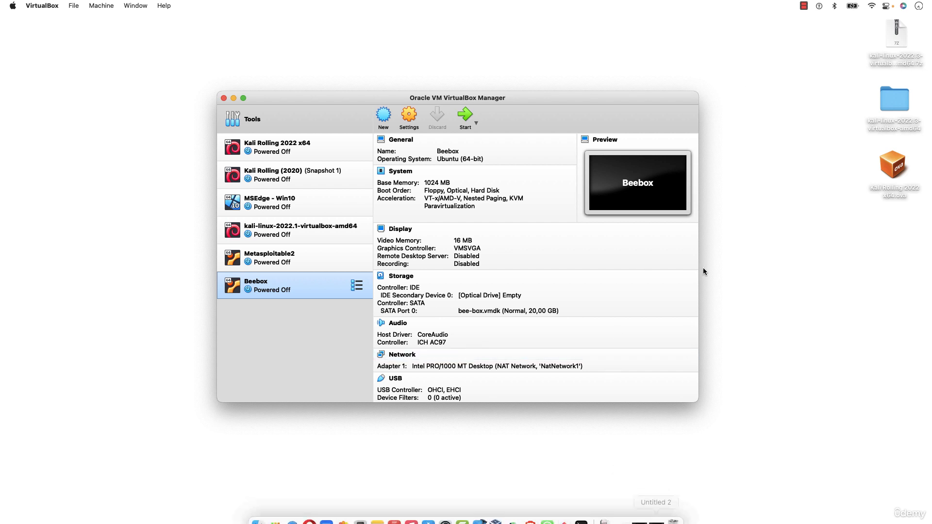
pyautogui.click(903, 50)
pyautogui.click(842, 77)
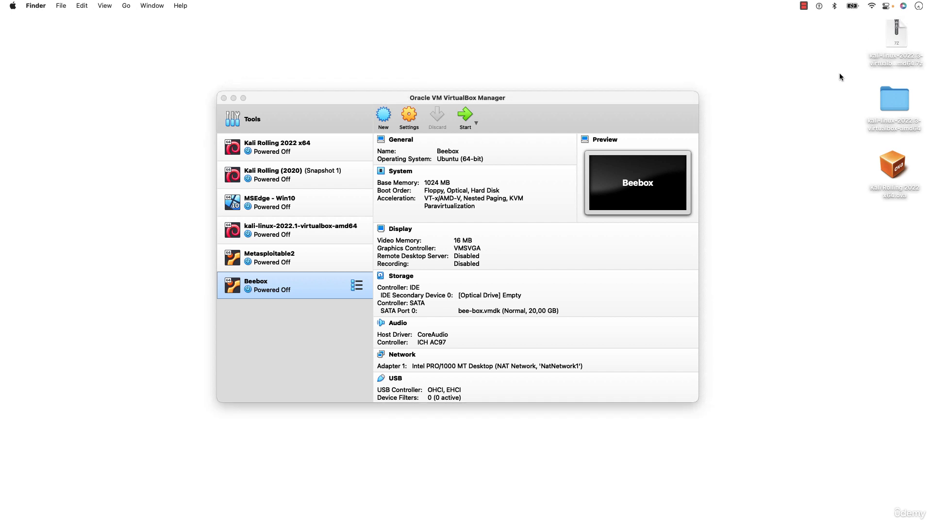
pyautogui.click(892, 61)
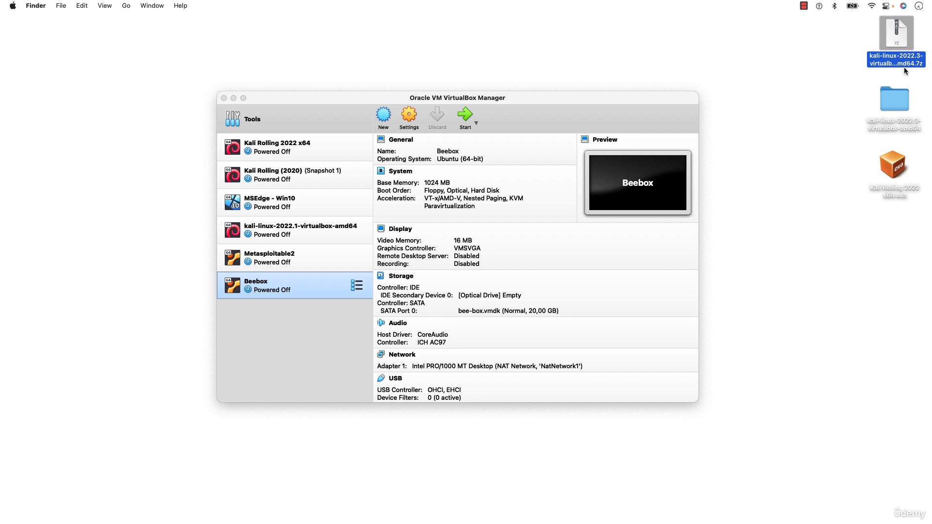
pyautogui.click(840, 68)
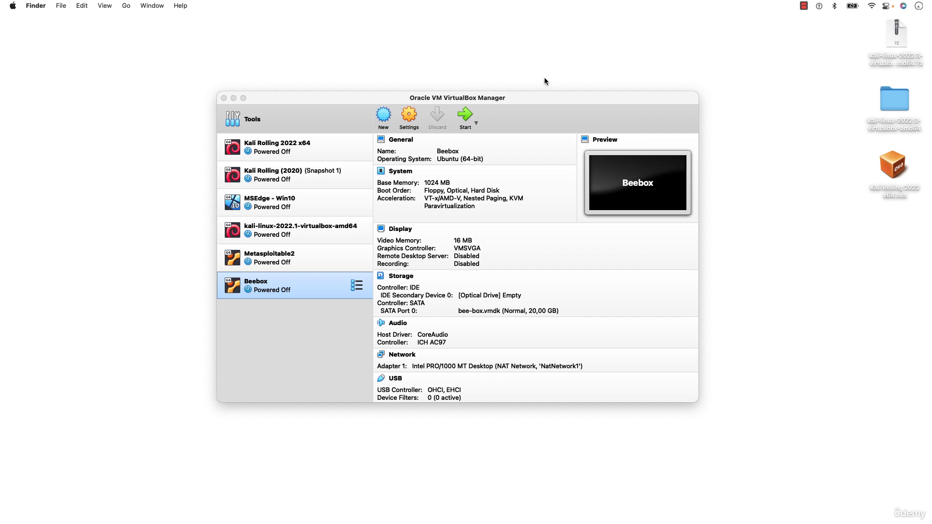
# Switch to the Brave browser and search Google for "winrar download" in a new tab.
pyautogui.moveTo(564, 521)
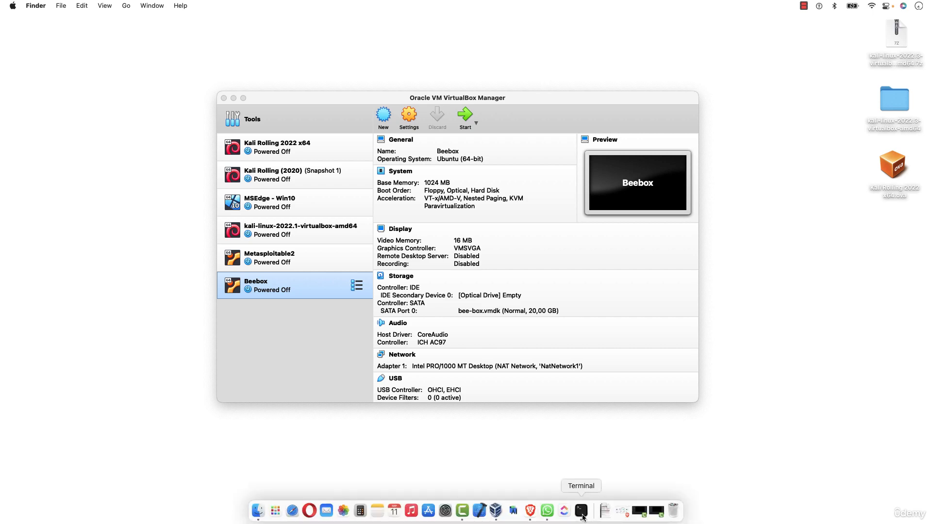
pyautogui.click(530, 511)
pyautogui.press('super+t')
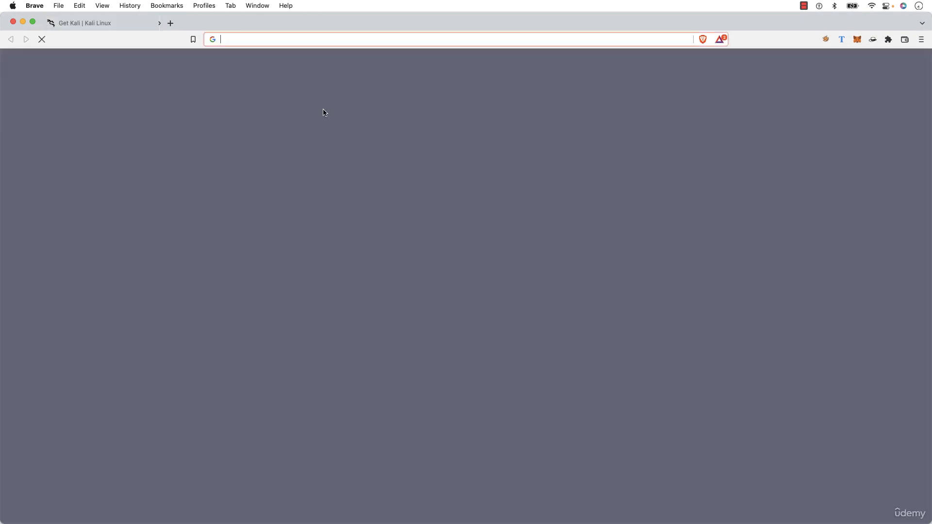
pyautogui.write('go')
pyautogui.press('Return')
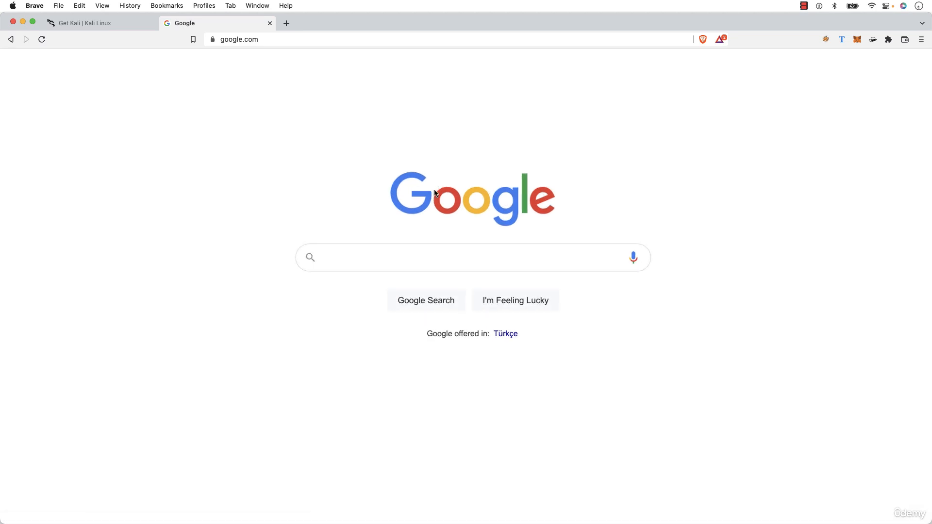
pyautogui.scroll(3, 433, 197)
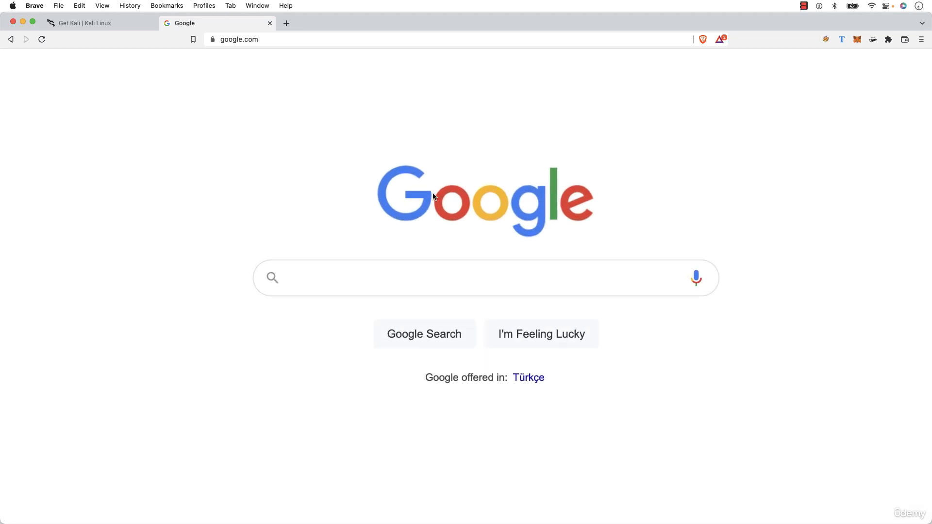
pyautogui.write('winrar do')
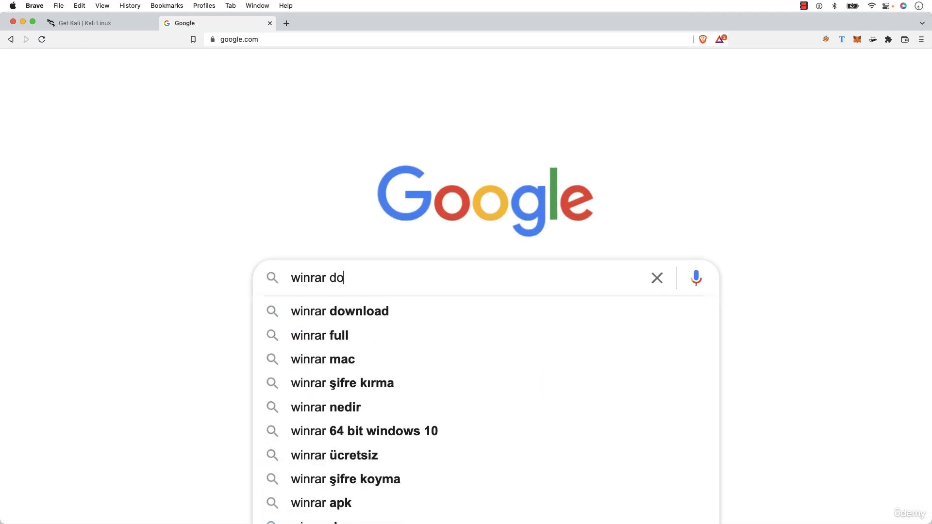
pyautogui.write('wnload')
pyautogui.press('Return')
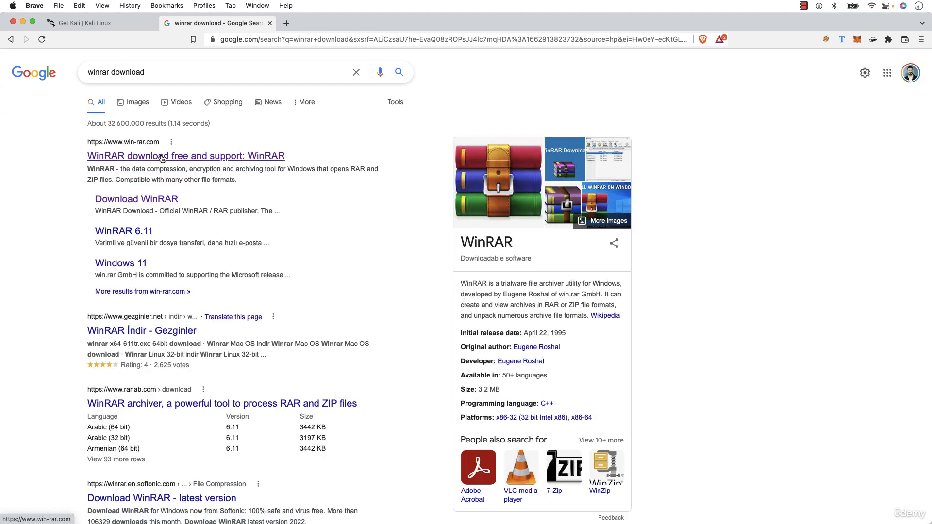
# View the official win-rar.com download page, close its tab and return to the desktop.
pyautogui.click(163, 156)
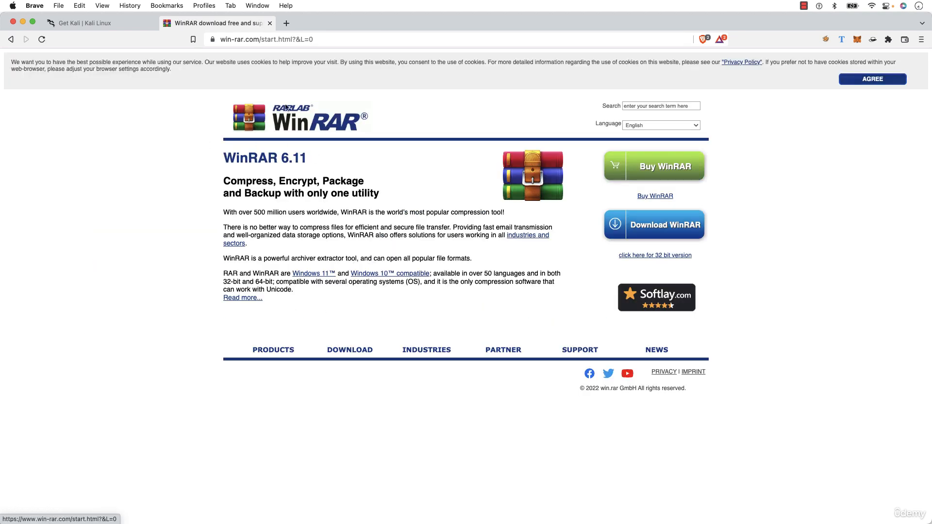
pyautogui.click(270, 23)
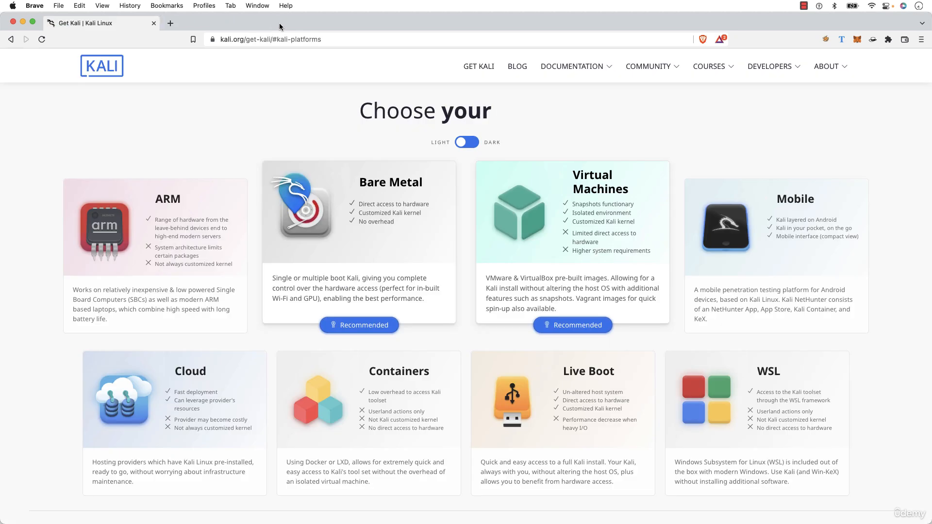
pyautogui.press('super+m')
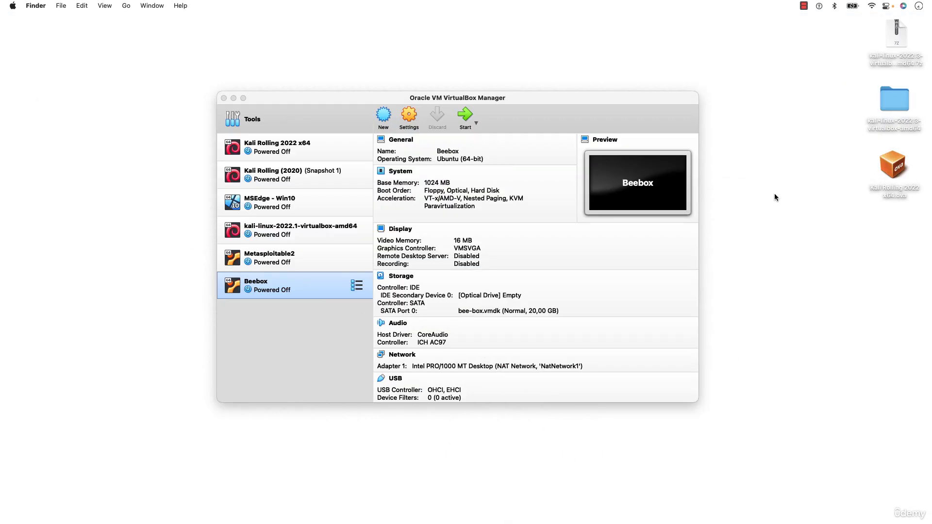
# Extract the kali-linux-2022.3-virtualbox-amd64.7z archive on the desktop.
pyautogui.click(899, 39)
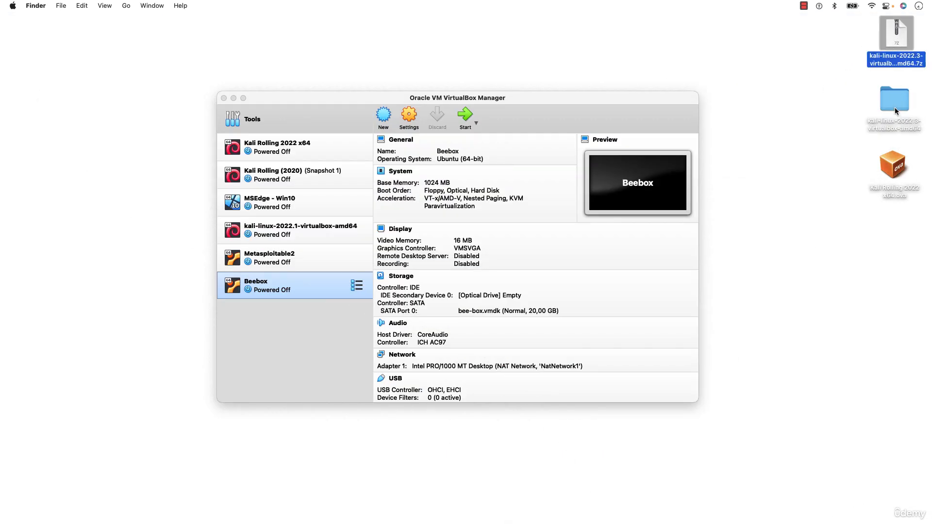
pyautogui.doubleClick(897, 44)
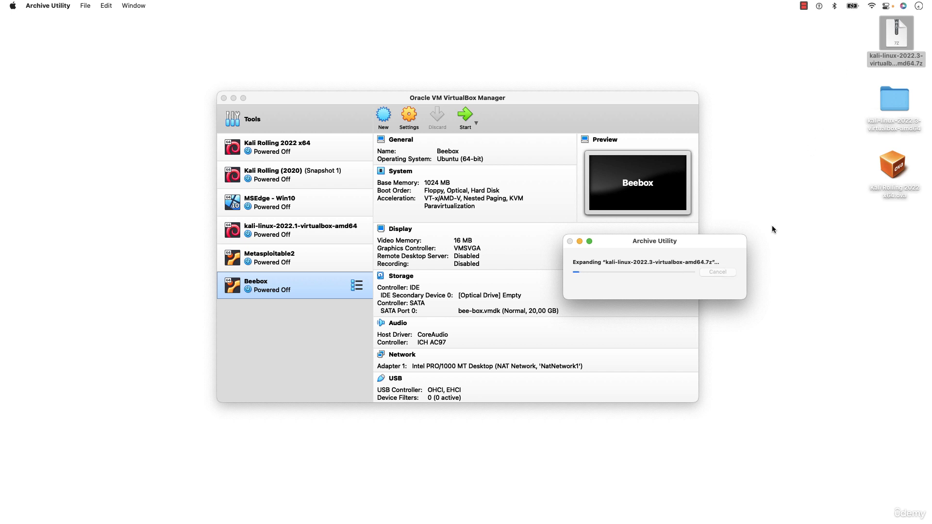
pyautogui.click(889, 41)
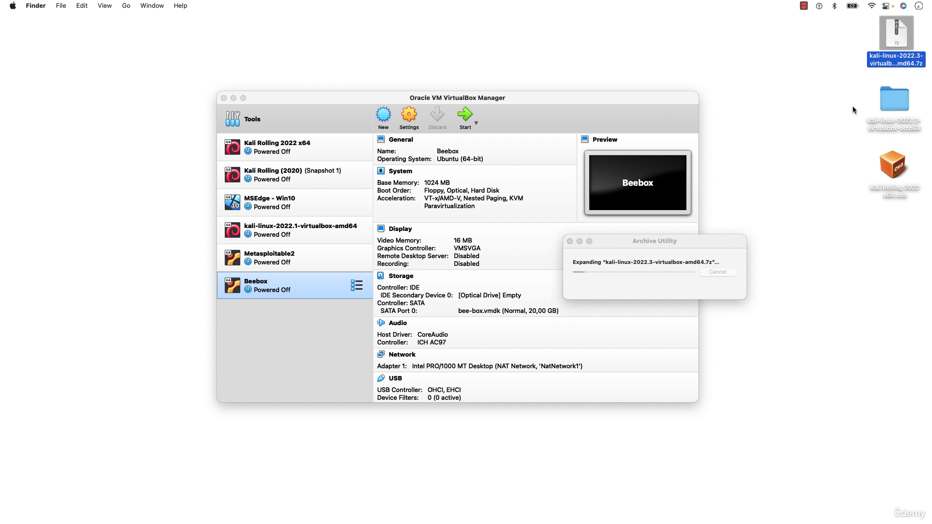
pyautogui.click(683, 237)
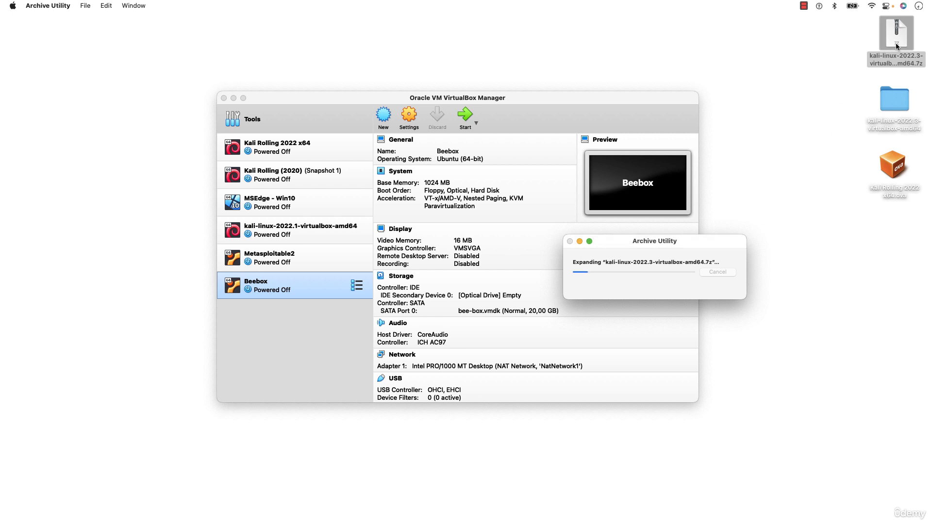
pyautogui.click(844, 126)
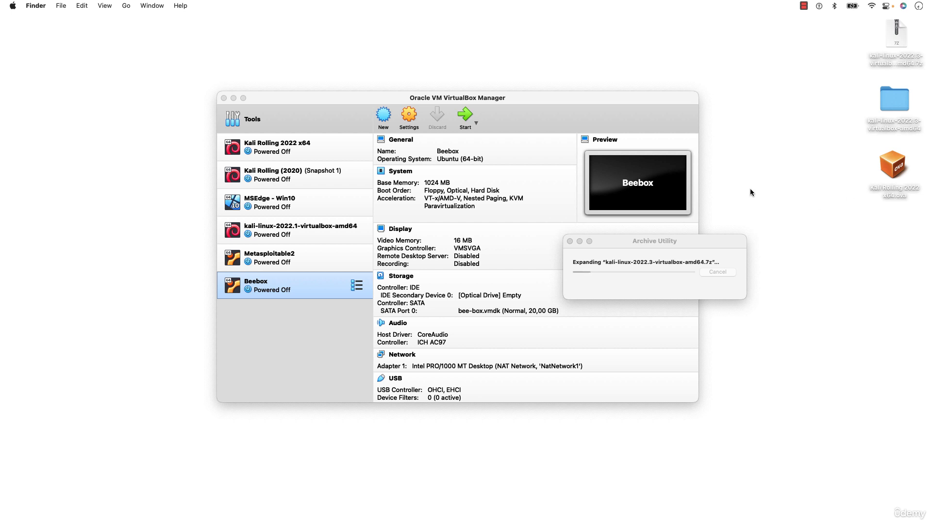
# Open the kali-linux-2022.3-virtualbox-amd64 folder on the desktop and minimize the VirtualBox and Archive Utility windows.
pyautogui.click(894, 104)
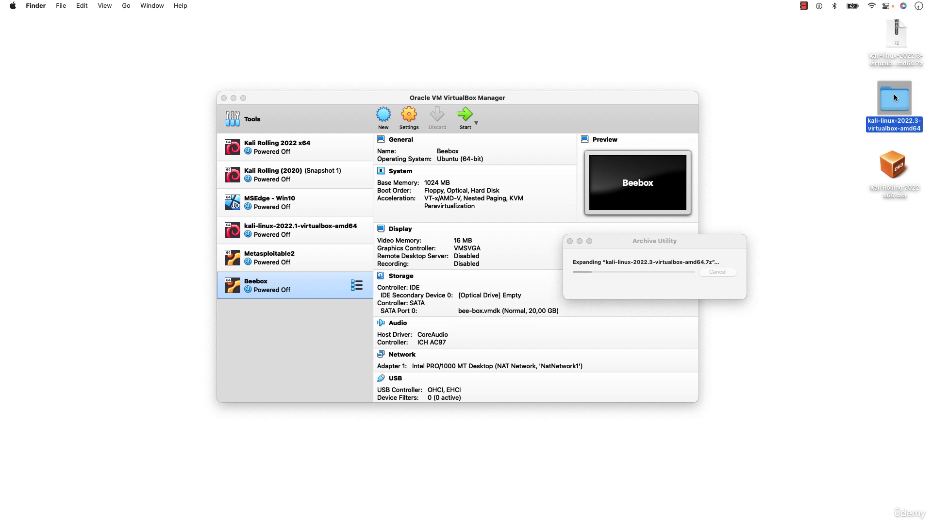
pyautogui.doubleClick(894, 94)
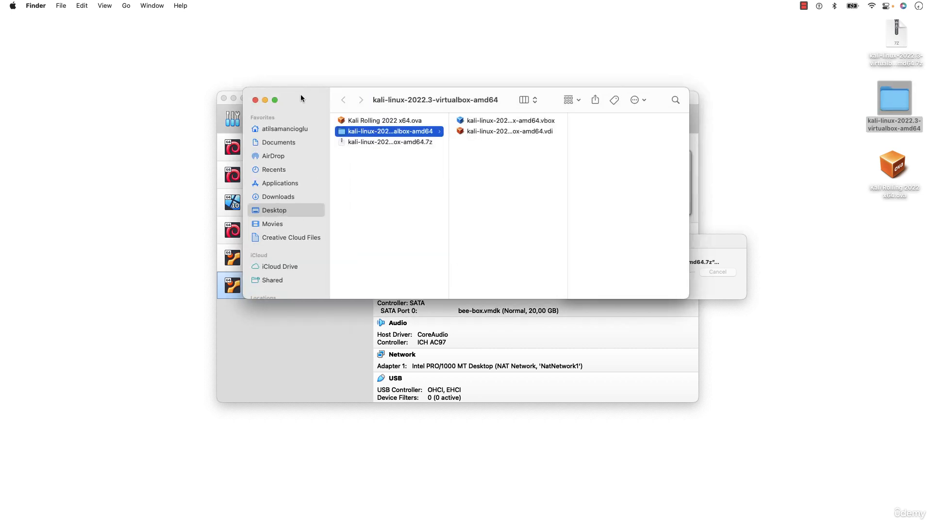
pyautogui.click(233, 99)
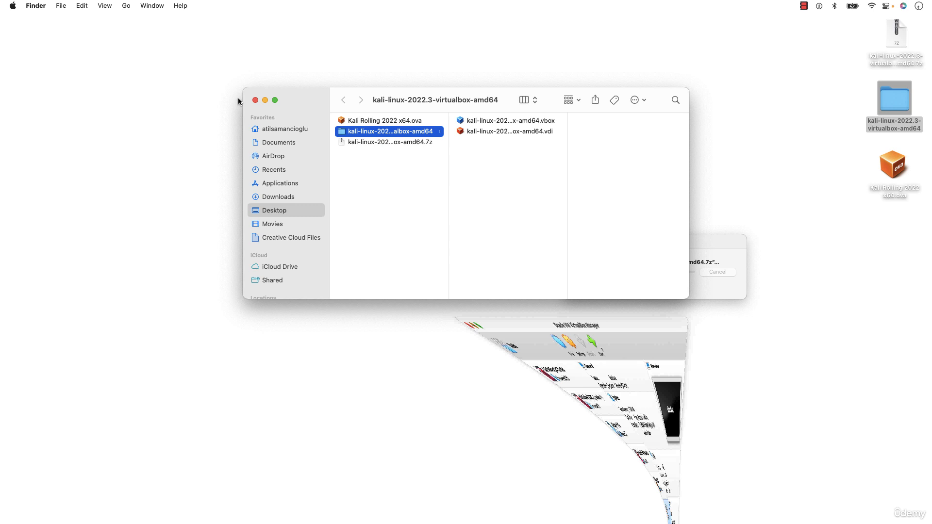
pyautogui.click(692, 242)
pyautogui.click(579, 242)
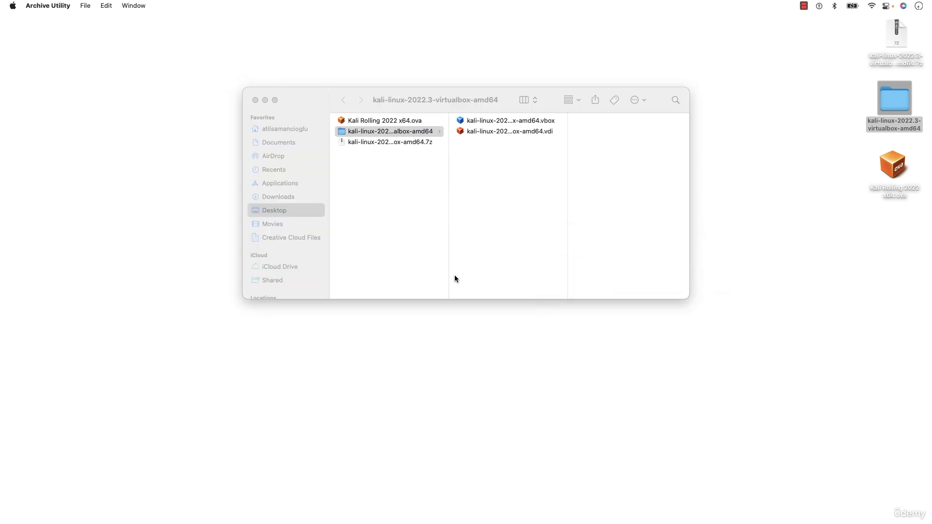
pyautogui.click(428, 220)
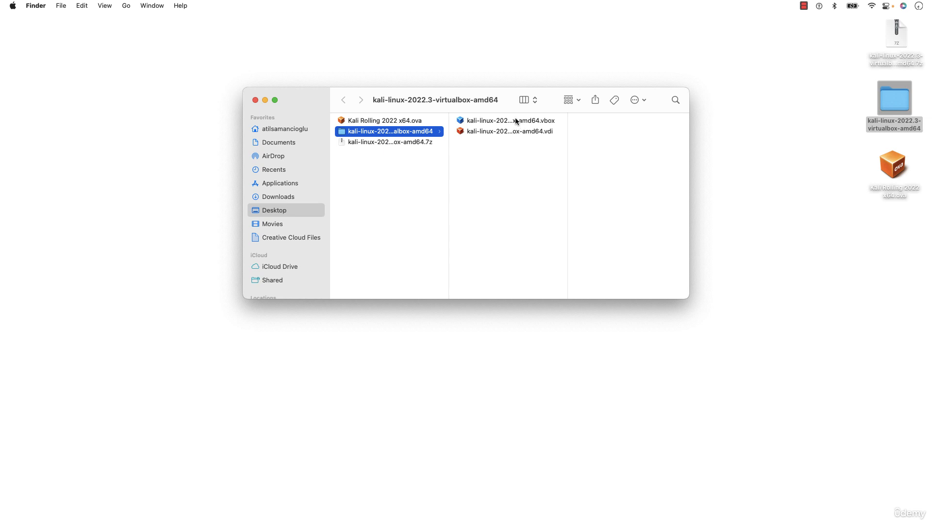
# Examine the .vbox and .vdi files in the Kali 2022.3 folder and the Kali Rolling 2022 x64.ova file on the desktop.
pyautogui.click(534, 125)
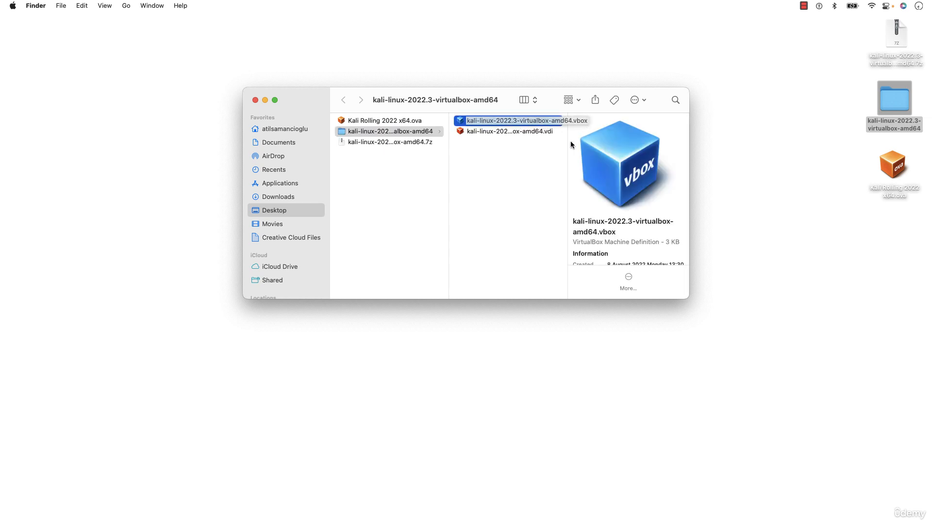
pyautogui.click(548, 132)
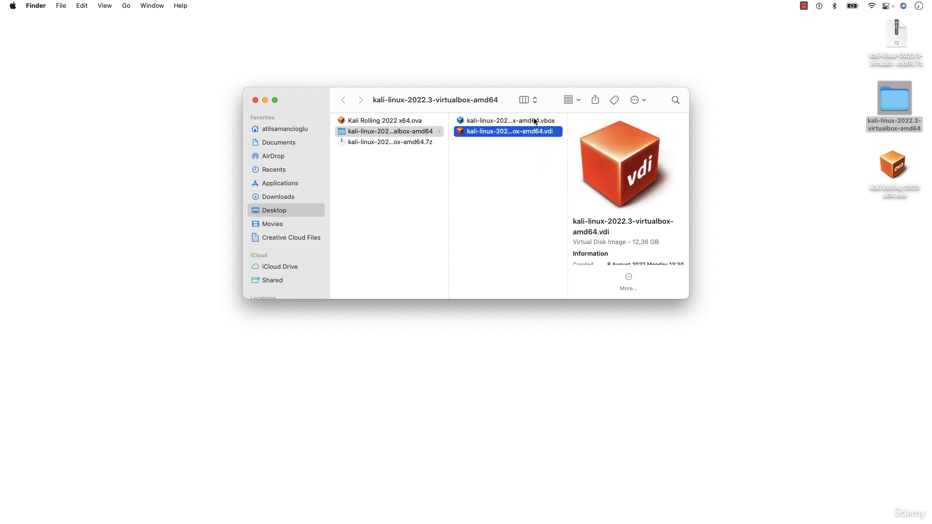
pyautogui.keyDown('shift'); pyautogui.click(534, 121); pyautogui.keyUp('shift')
pyautogui.click(531, 165)
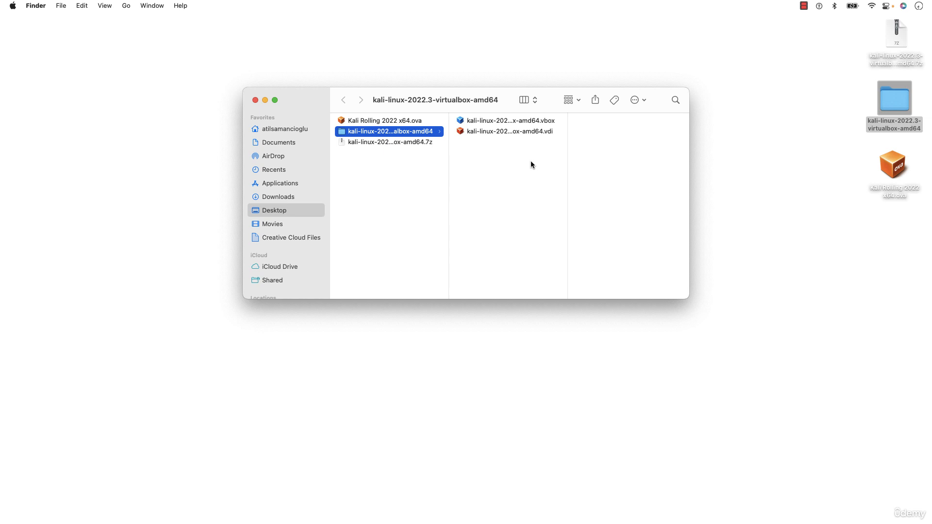
pyautogui.click(891, 177)
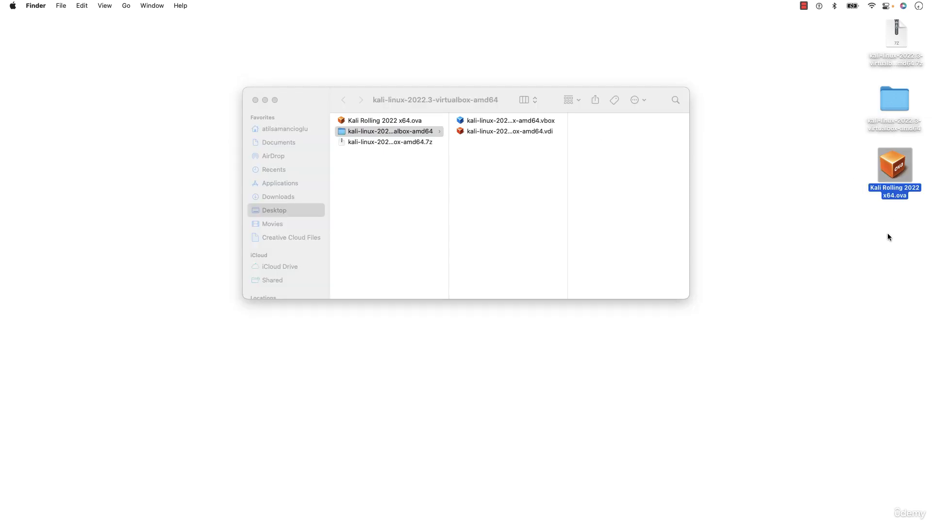
pyautogui.click(894, 203)
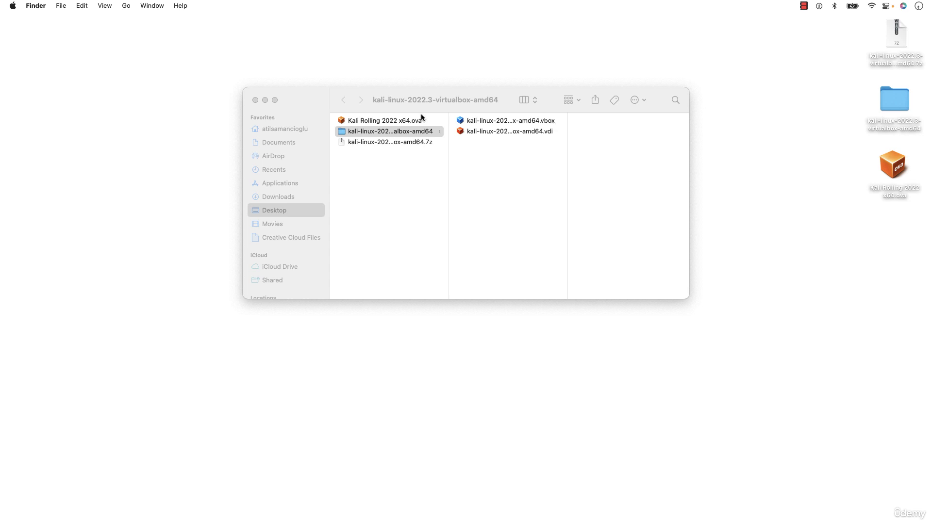
# Minimize the Kali folder window and bring the VirtualBox Manager back on screen.
pyautogui.click(265, 101)
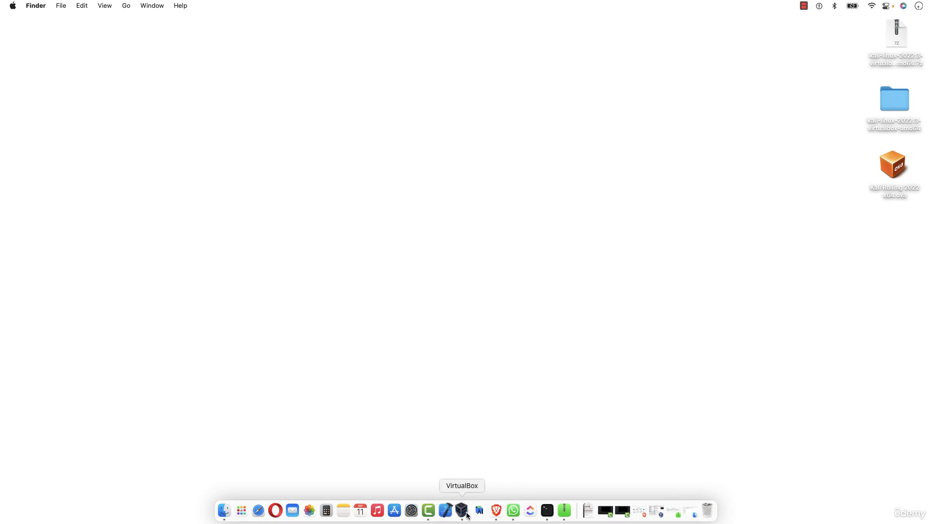
pyautogui.click(467, 515)
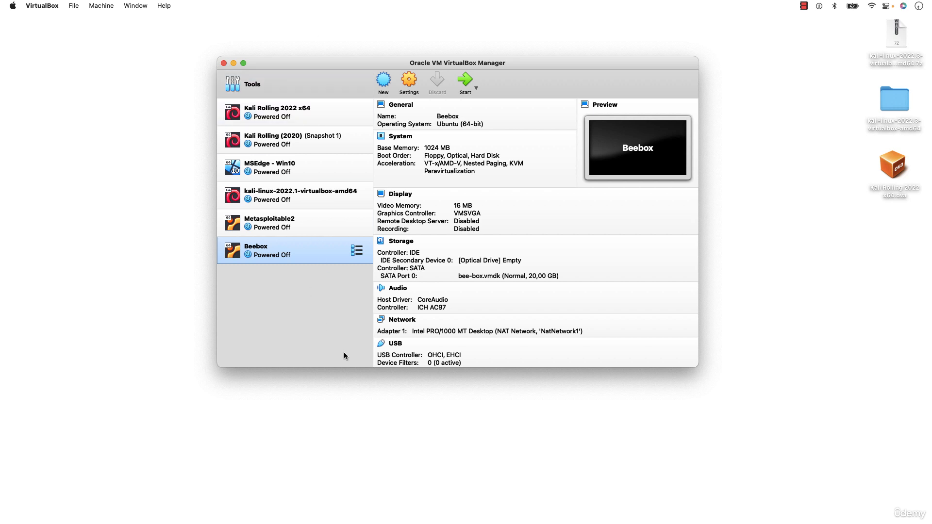
pyautogui.click(901, 173)
# Reopen the kali-linux-2022.3-virtualbox-amd64 folder, move its window clear of the virtual machine list and select the .vbox file.
pyautogui.doubleClick(896, 100)
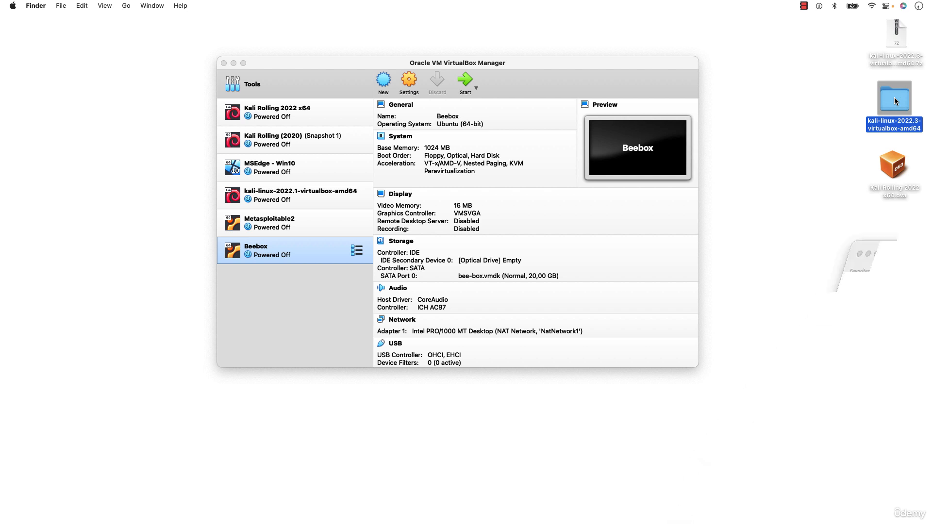
pyautogui.moveTo(319, 100); pyautogui.dragTo(331, 257)
pyautogui.click(537, 278)
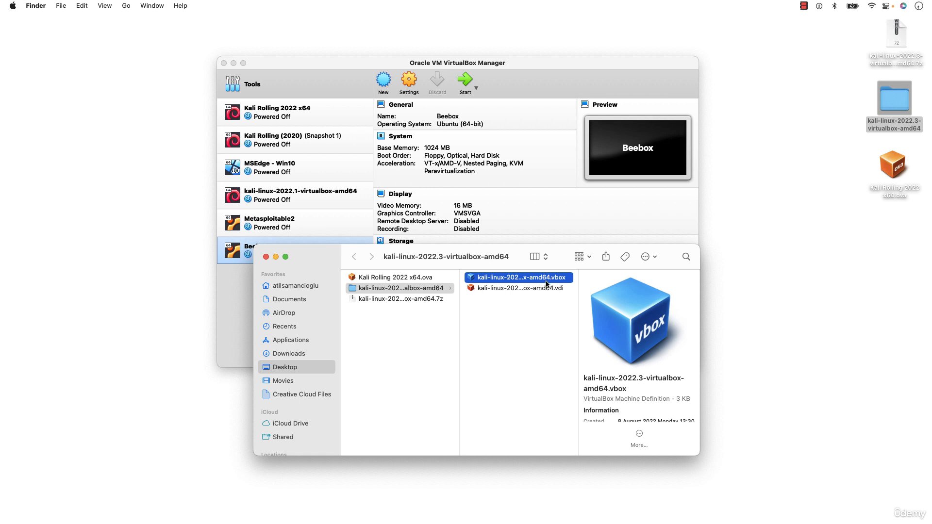
# Add the kali-linux-2022.3-virtualbox-amd64 machine to VirtualBox from its .vbox file, check the accompanying .vdi file and minimize the folder window.
pyautogui.doubleClick(548, 281)
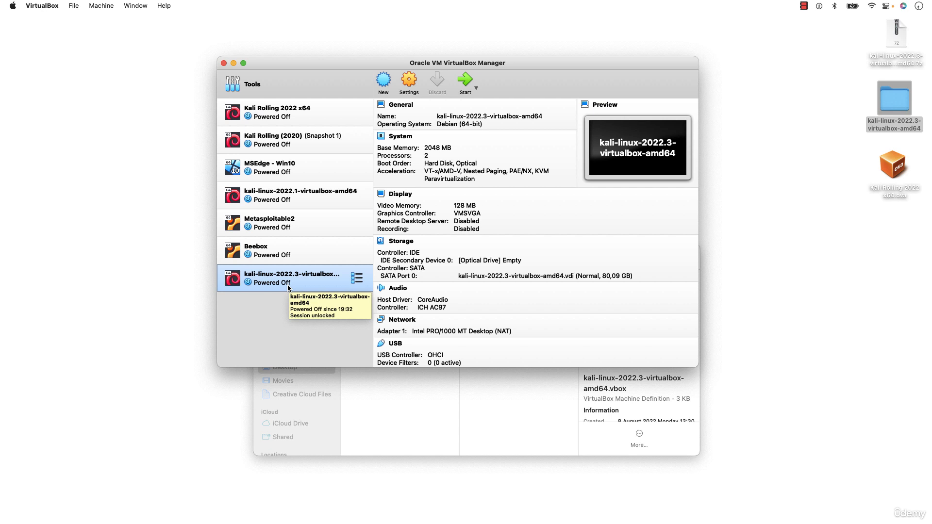
pyautogui.click(441, 417)
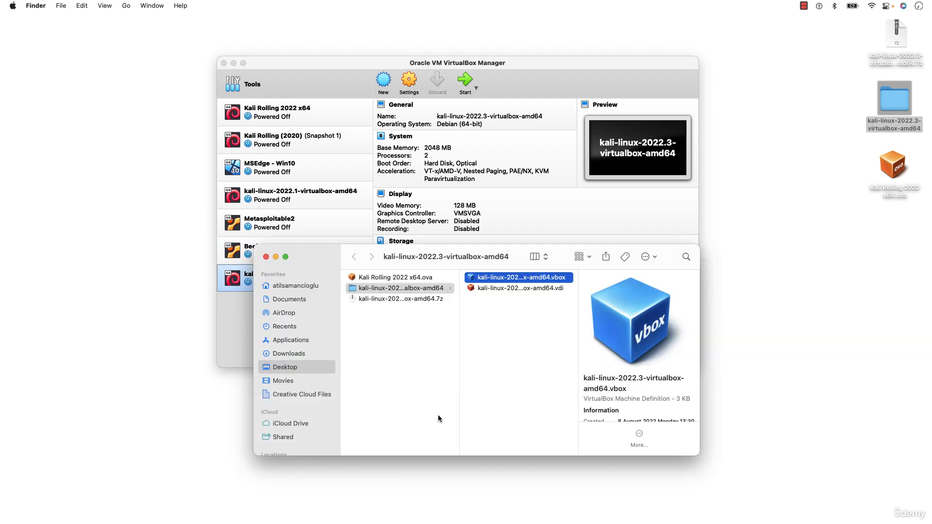
pyautogui.click(547, 290)
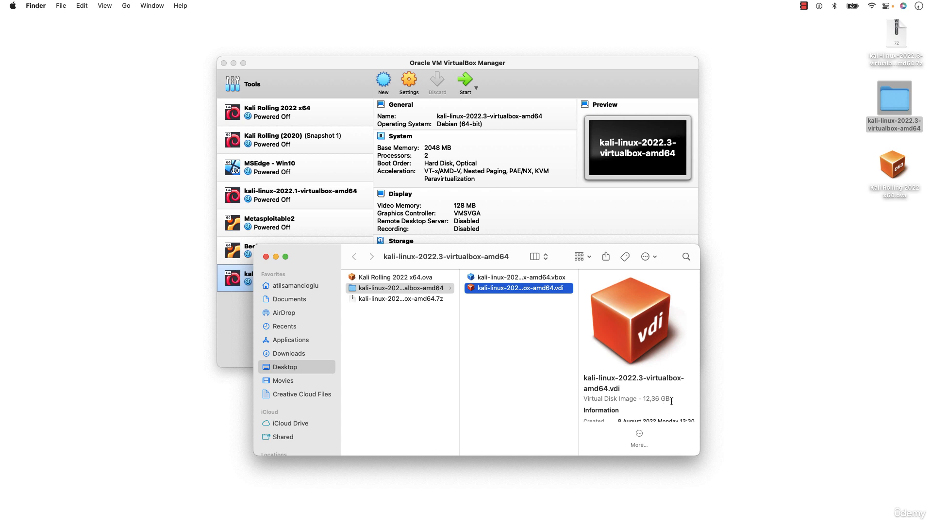
pyautogui.click(545, 278)
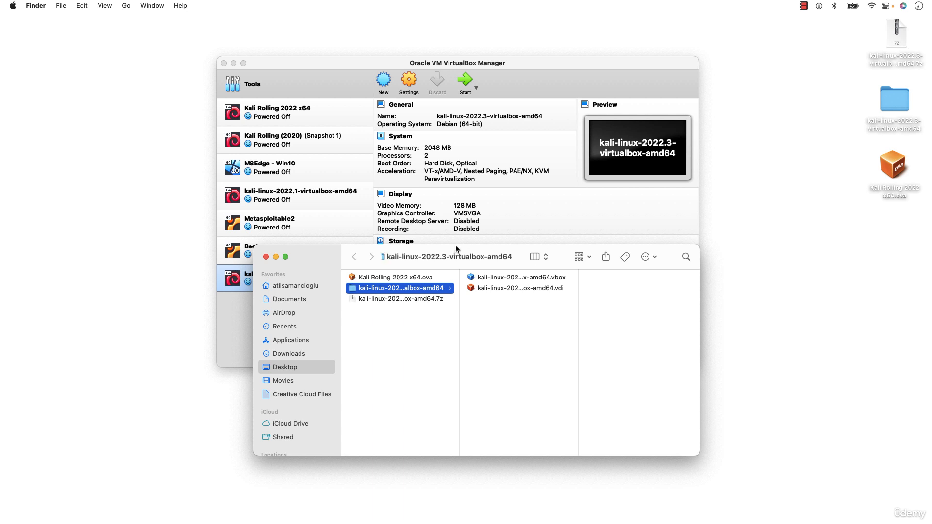
pyautogui.click(276, 258)
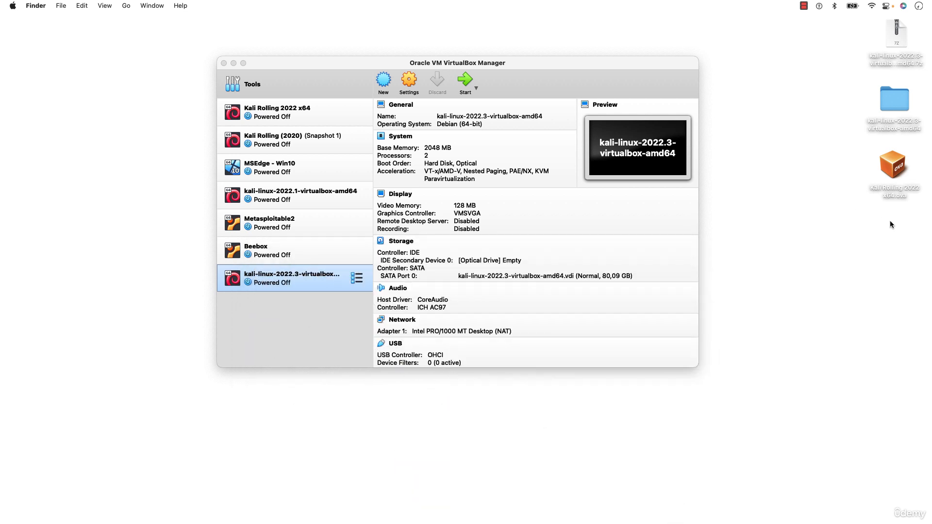
# Import the Kali Rolling 2022 x64.ova appliance from the desktop into VirtualBox with the suggested appliance settings.
pyautogui.click(905, 180)
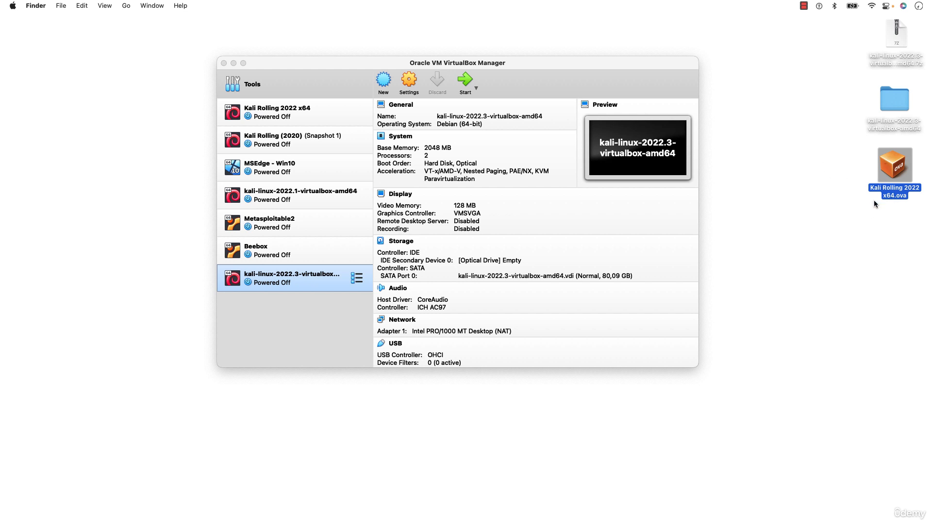
pyautogui.doubleClick(897, 168)
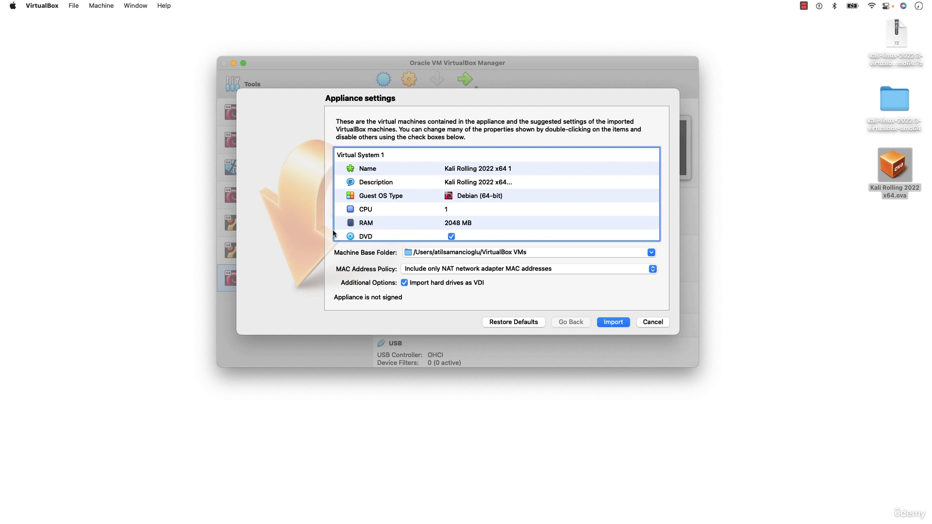
pyautogui.click(614, 322)
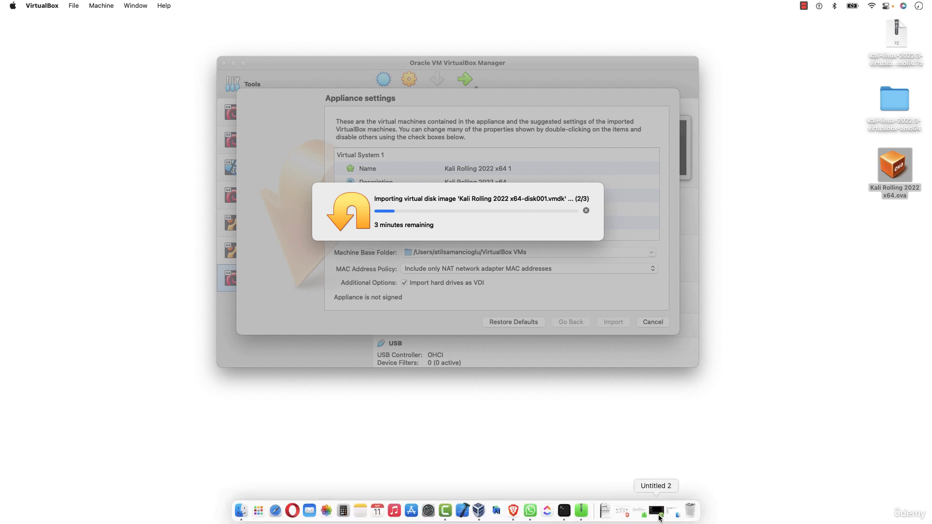
# Bring the Kali download page up in Brave and examine the Virtual Machines section with its VMware and VirtualBox images.
pyautogui.click(625, 518)
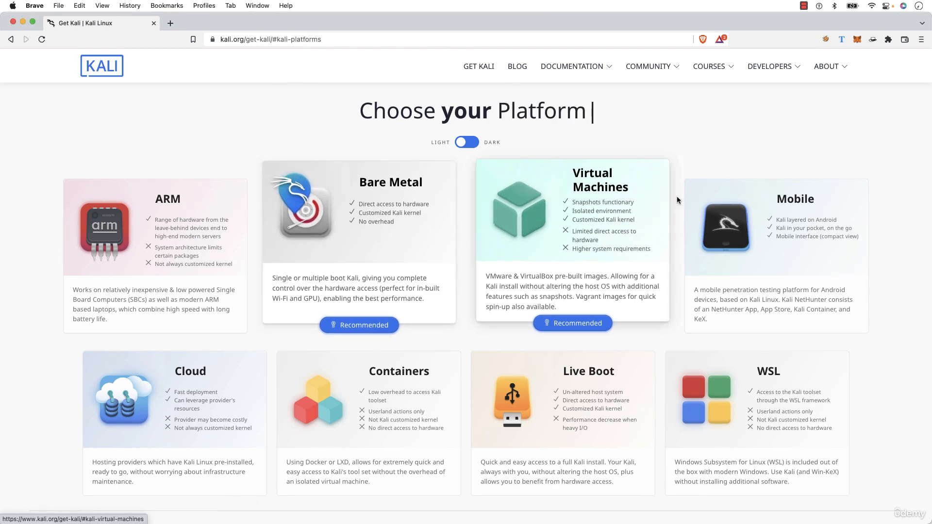
pyautogui.click(590, 199)
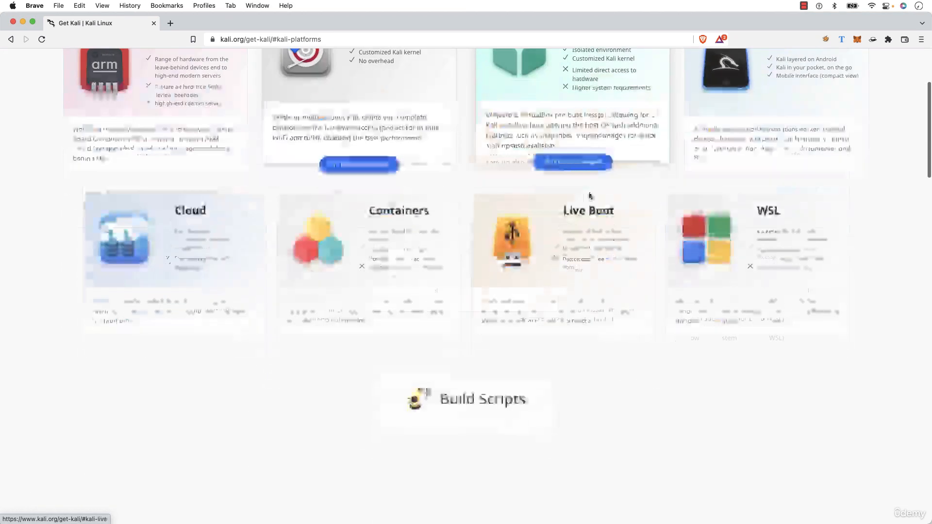
pyautogui.scroll(4, 530, 241)
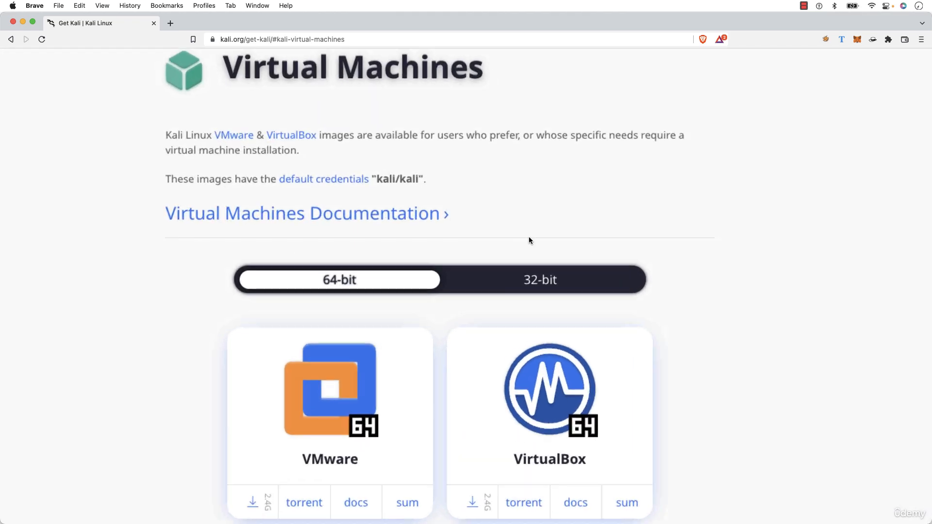
pyautogui.scroll(-1, 529, 241)
pyautogui.scroll(-1, 530, 241)
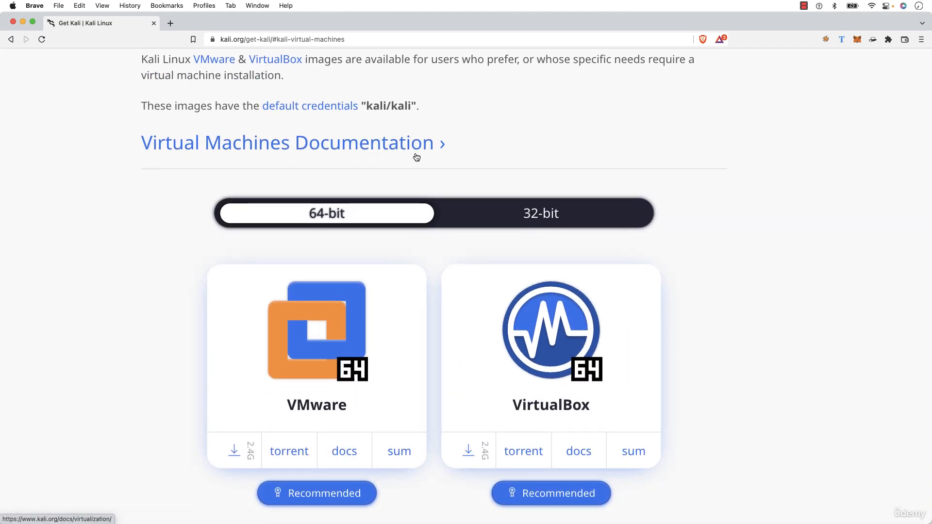
pyautogui.scroll(15, 416, 155)
pyautogui.scroll(20, 416, 155)
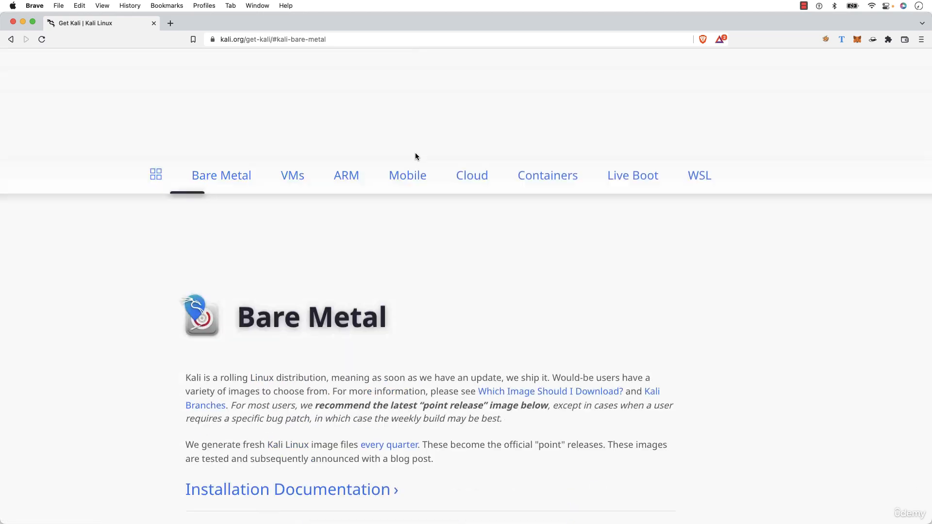
pyautogui.scroll(-3, 415, 154)
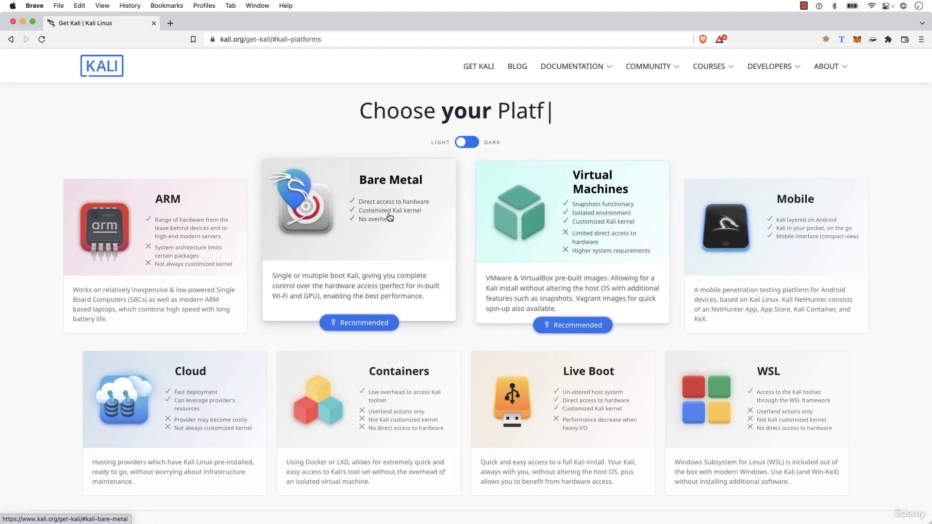
# Open the Bare Metal section of the Kali download page, examine its heading and introduction, and minimize the browser.
pyautogui.click(406, 186)
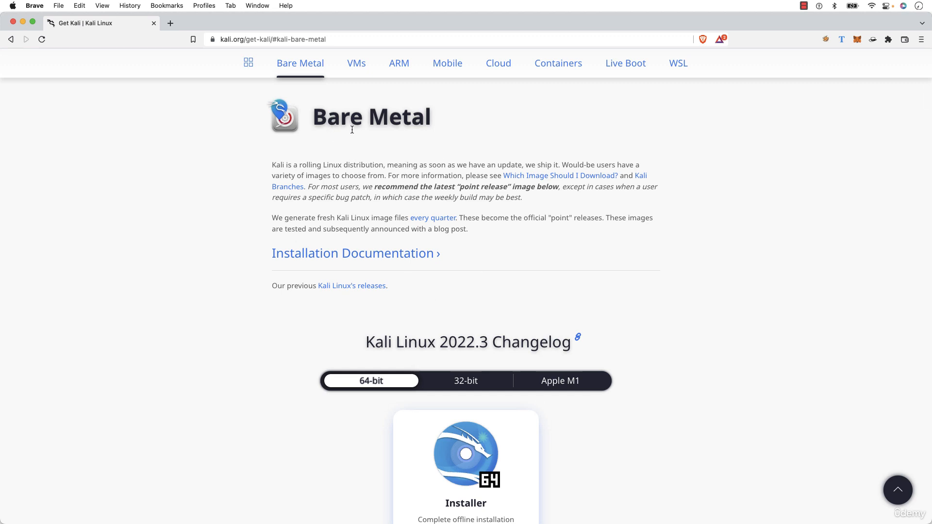
pyautogui.moveTo(313, 119); pyautogui.dragTo(435, 125)
pyautogui.click(435, 124)
pyautogui.moveTo(318, 121); pyautogui.dragTo(432, 125)
pyautogui.click(429, 125)
pyautogui.moveTo(322, 124); pyautogui.dragTo(399, 127)
pyautogui.click(399, 128)
pyautogui.moveTo(314, 117); pyautogui.dragTo(437, 125)
pyautogui.click(437, 125)
pyautogui.press('super+m')
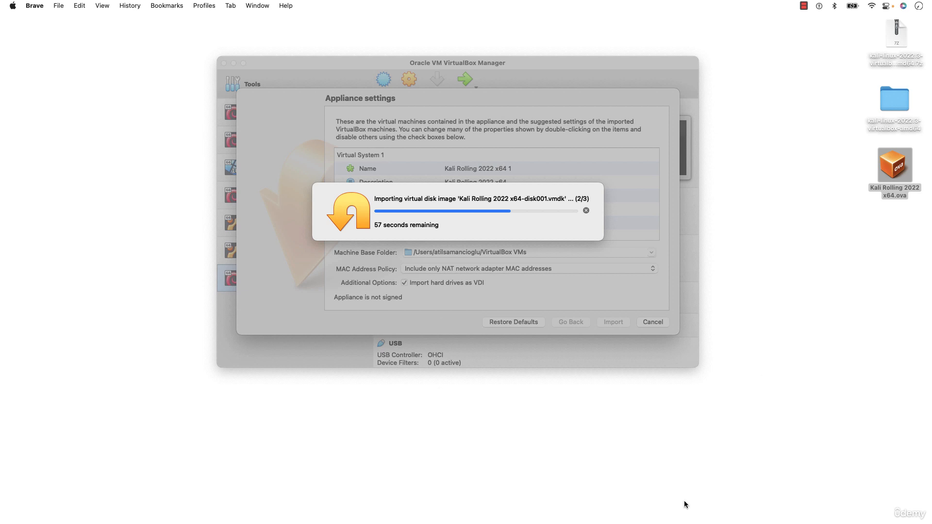
# Restore the Kali download page, review the 64-bit Installer image offered under Bare Metal, and minimize the browser again.
pyautogui.click(675, 515)
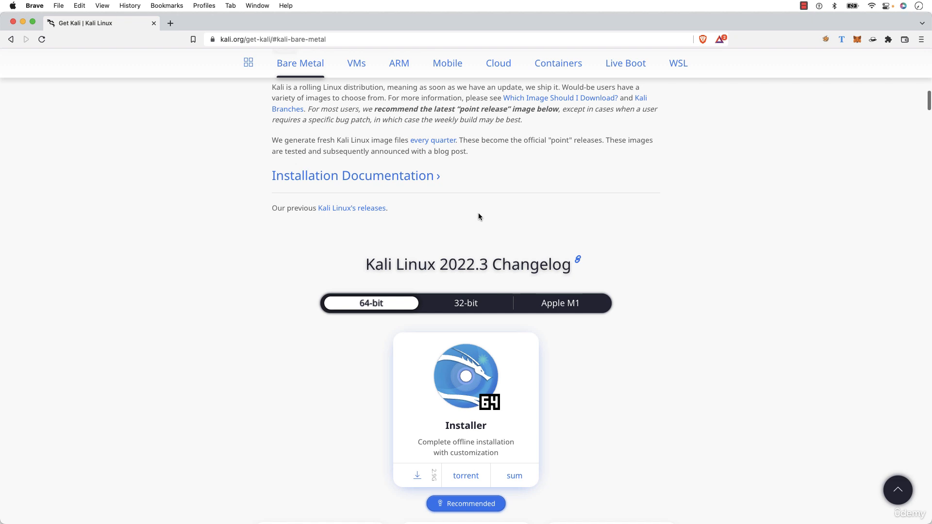
pyautogui.scroll(3, 479, 144)
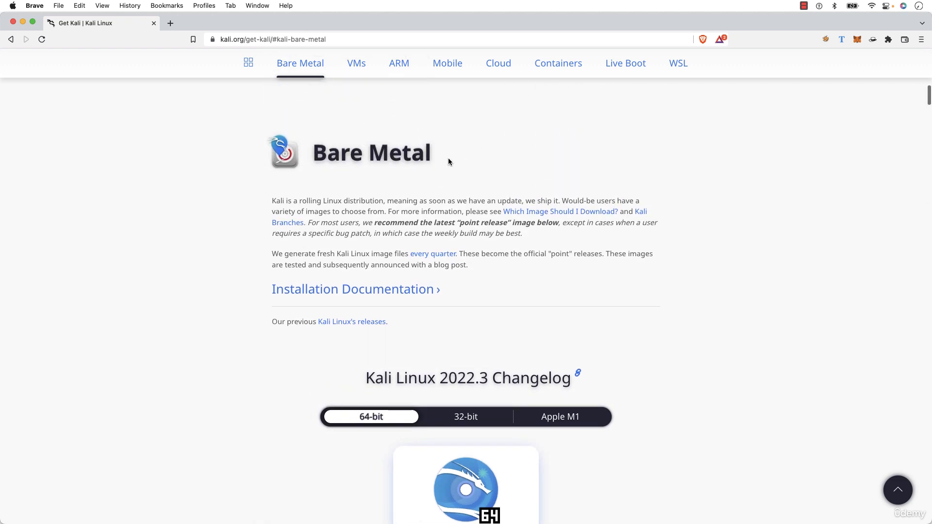
pyautogui.moveTo(313, 154); pyautogui.dragTo(432, 162)
pyautogui.click(430, 159)
pyautogui.scroll(-2, 442, 267)
pyautogui.scroll(-2, 398, 275)
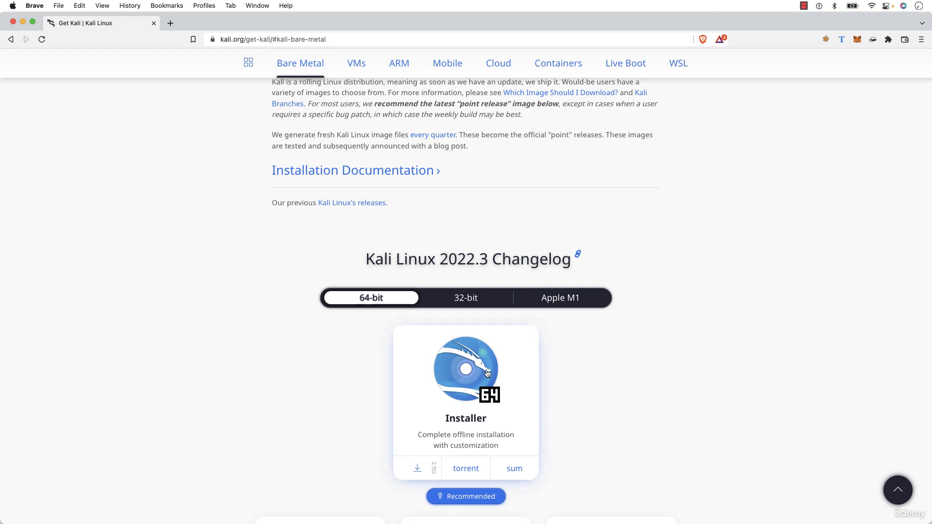
pyautogui.doubleClick(342, 22)
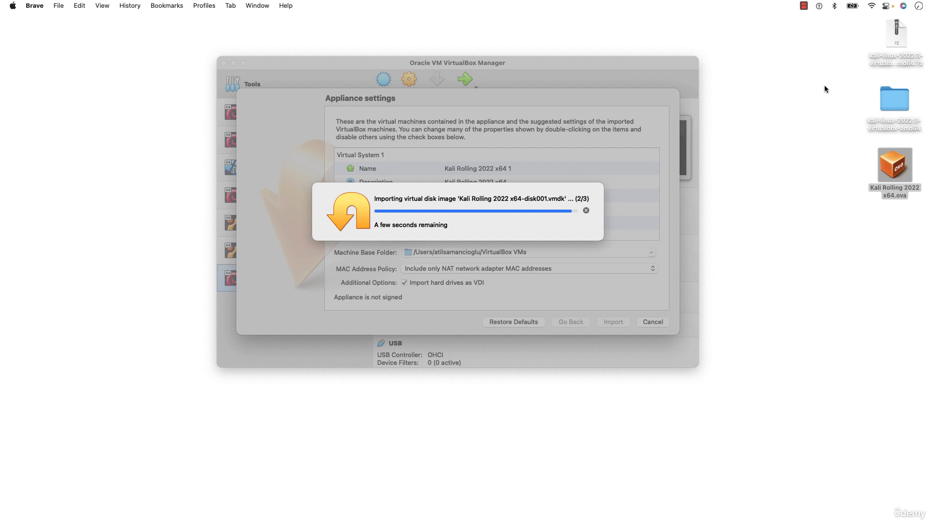
# Reopen and close the Kali 2022.3 folder, return to the VirtualBox Manager and move its window slightly lower on the desktop.
pyautogui.doubleClick(898, 100)
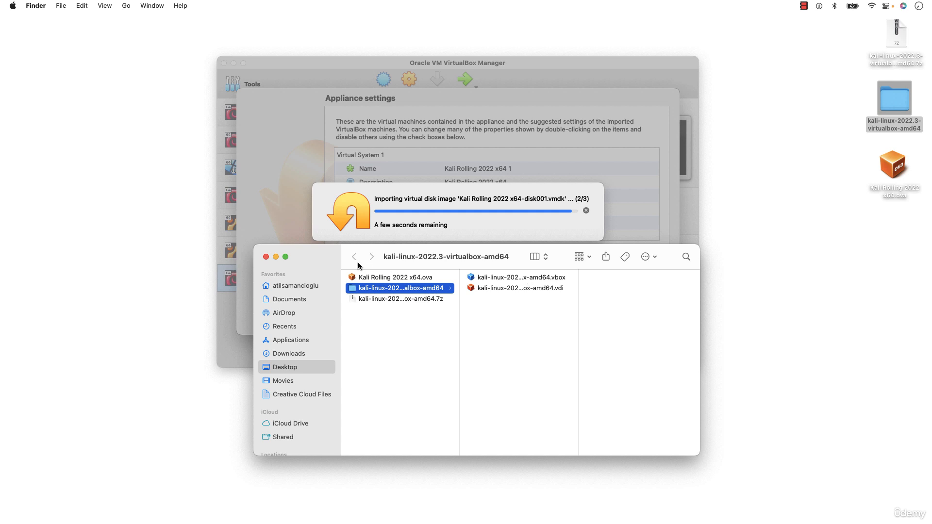
pyautogui.click(266, 257)
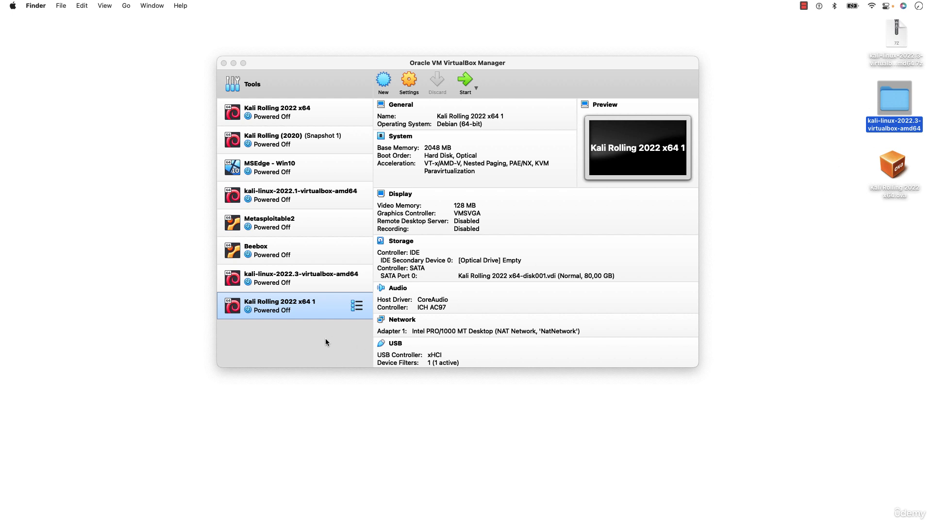
pyautogui.click(307, 332)
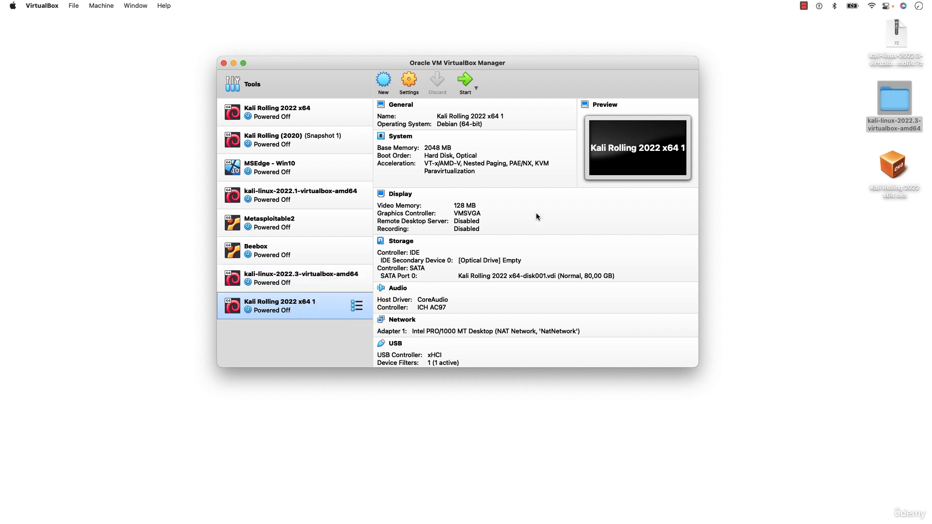
pyautogui.click(891, 181)
pyautogui.click(810, 240)
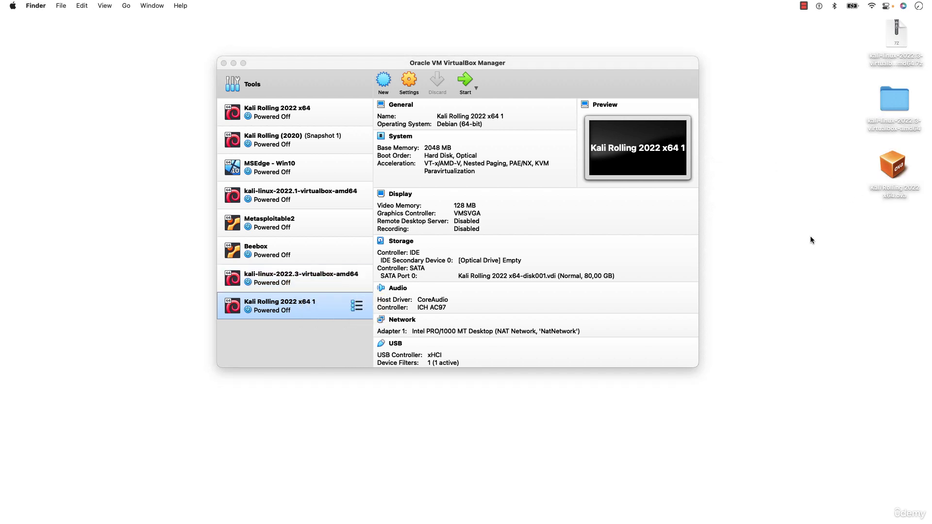
pyautogui.moveTo(680, 91); pyautogui.dragTo(679, 101)
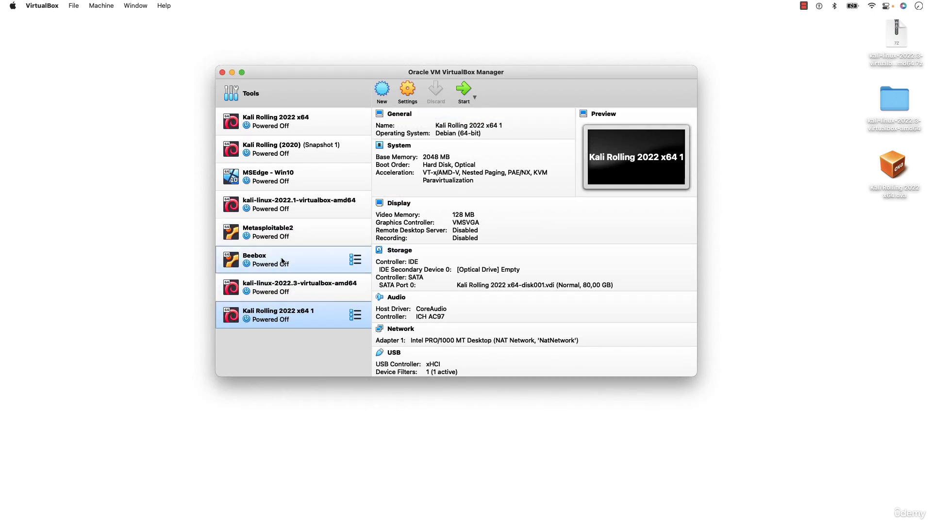
# Compare the details of the kali-linux-2022.3-virtualbox-amd64 and Kali Rolling 2022 x64 1 virtual machines.
pyautogui.click(265, 297)
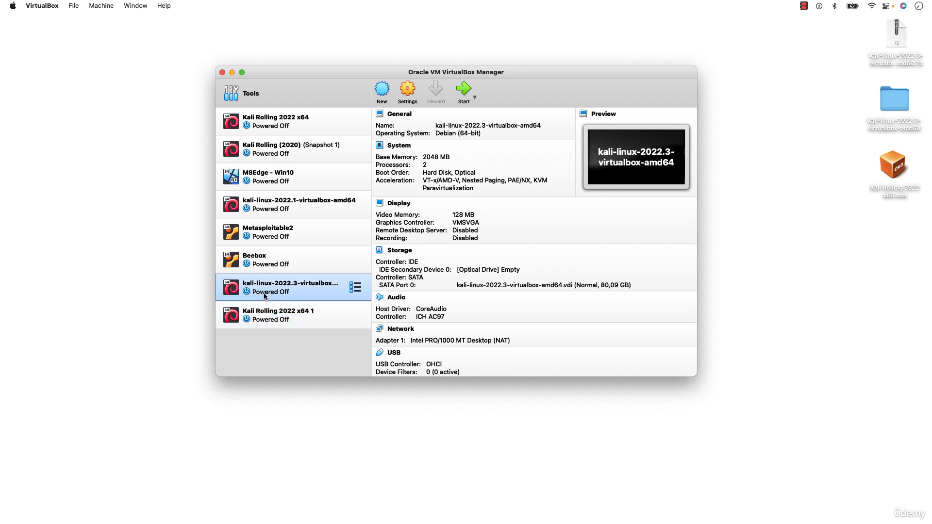
pyautogui.click(265, 314)
pyautogui.click(268, 281)
pyautogui.click(270, 322)
# Open the general settings of the kali-linux-2022.3-virtualbox-amd64 machine and select the text of its name.
pyautogui.click(296, 291)
pyautogui.click(412, 92)
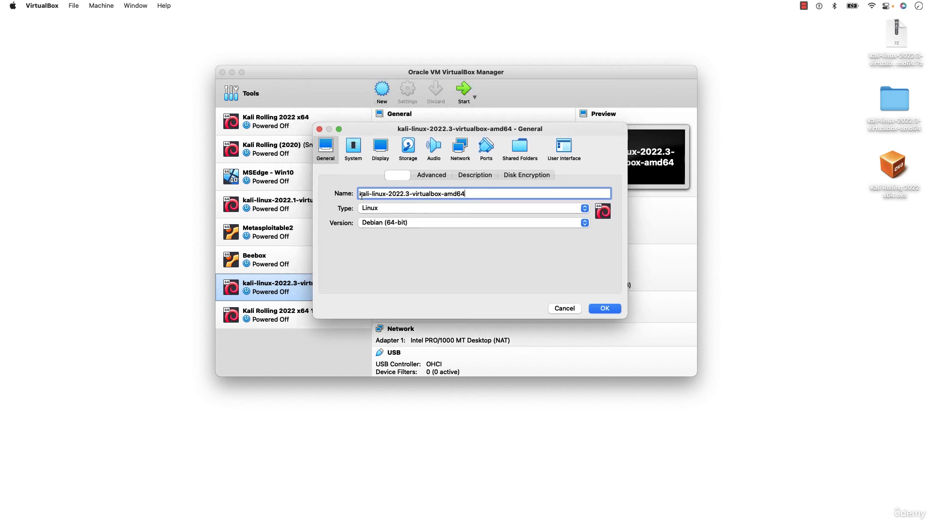
pyautogui.tripleClick(524, 198)
pyautogui.click(486, 194)
pyautogui.tripleClick(478, 193)
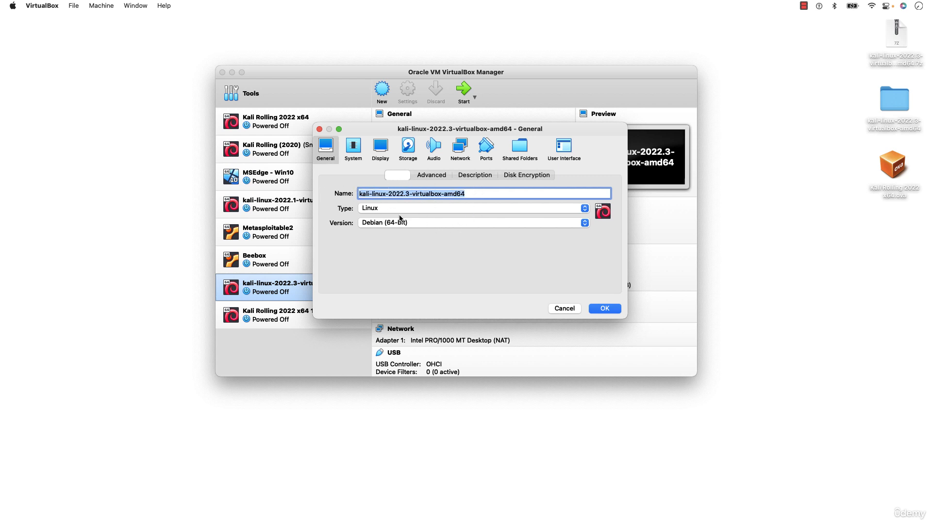
# Review the operating system type and version choices of the machine, keeping Linux and Debian (64-bit).
pyautogui.click(384, 212)
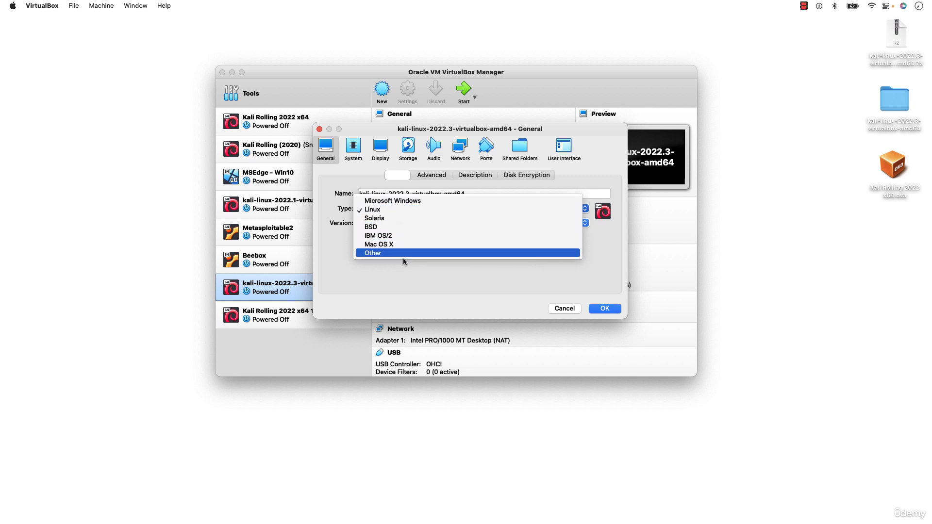
pyautogui.click(394, 212)
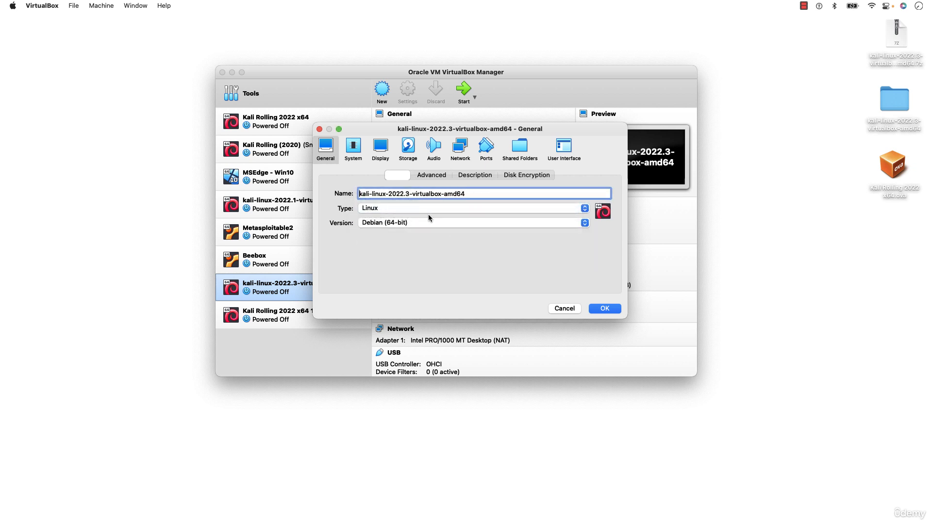
pyautogui.click(391, 224)
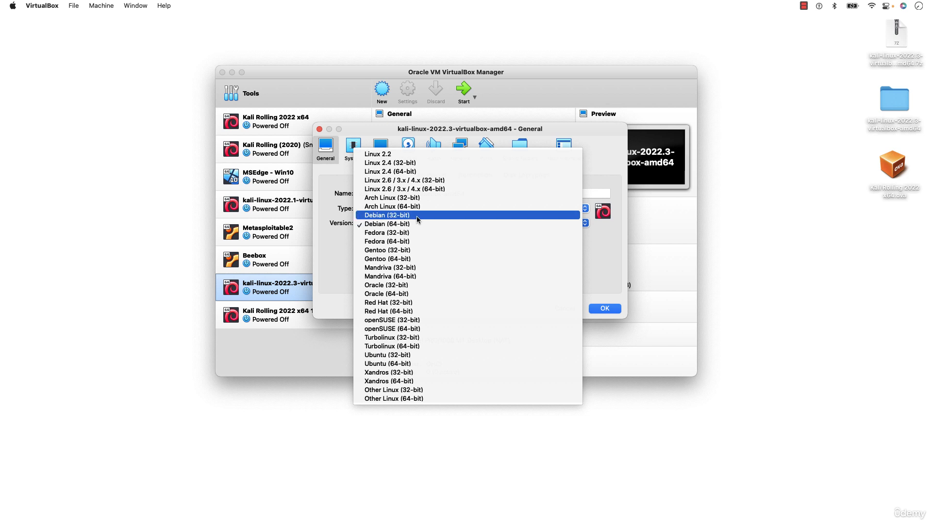
pyautogui.click(414, 223)
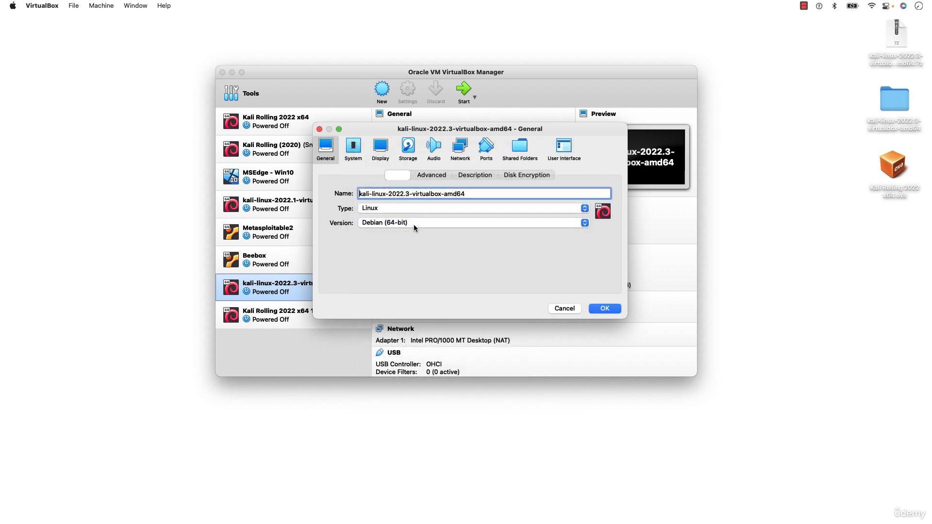
pyautogui.click(457, 209)
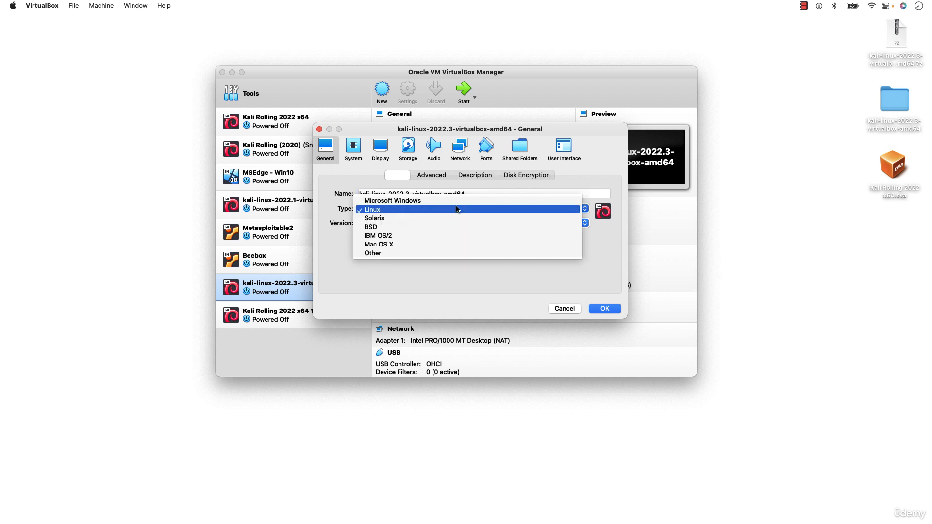
pyautogui.click(457, 210)
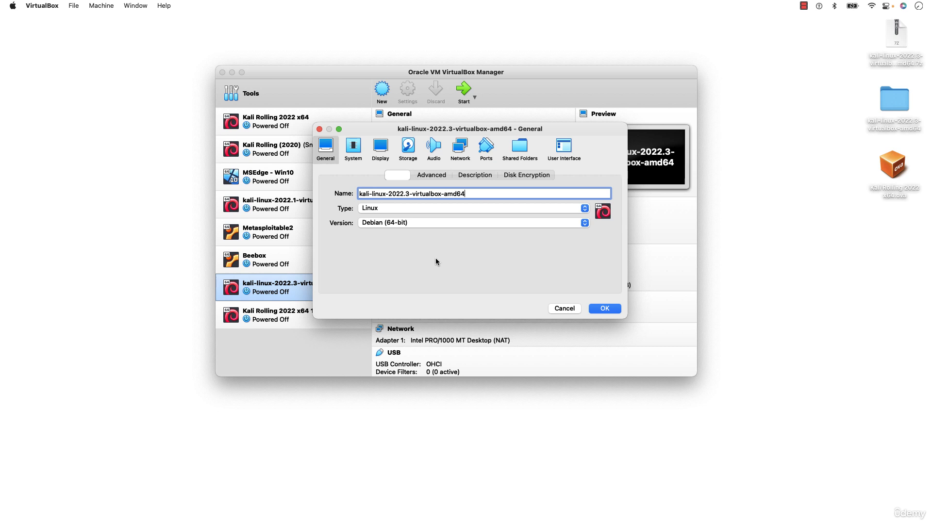
pyautogui.click(410, 225)
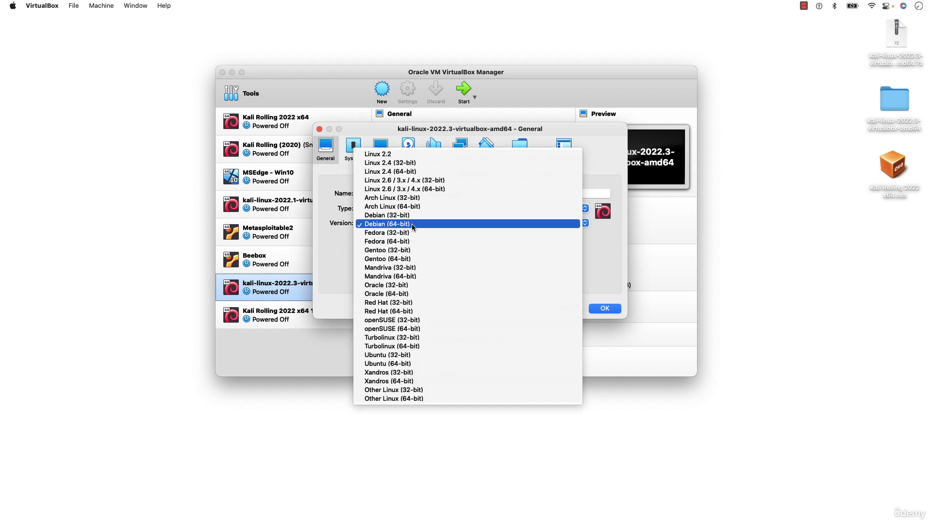
pyautogui.click(412, 226)
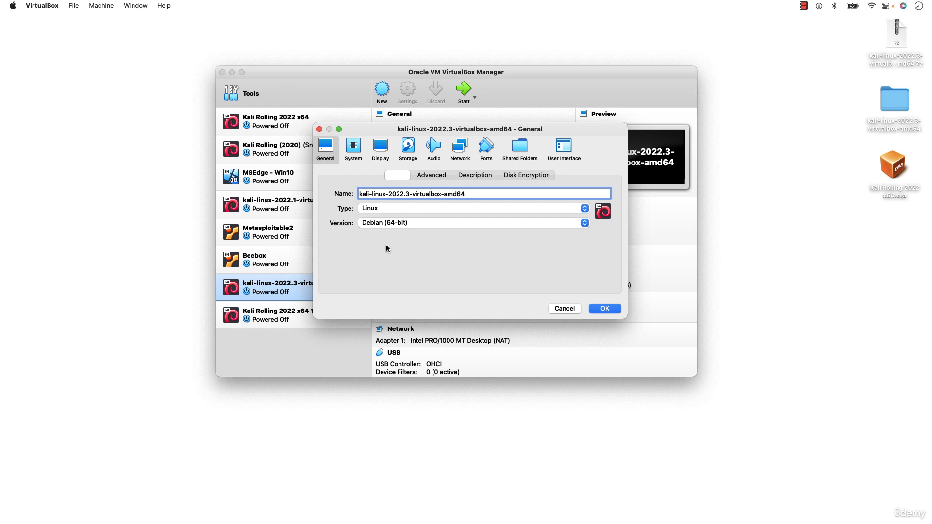
pyautogui.click(407, 224)
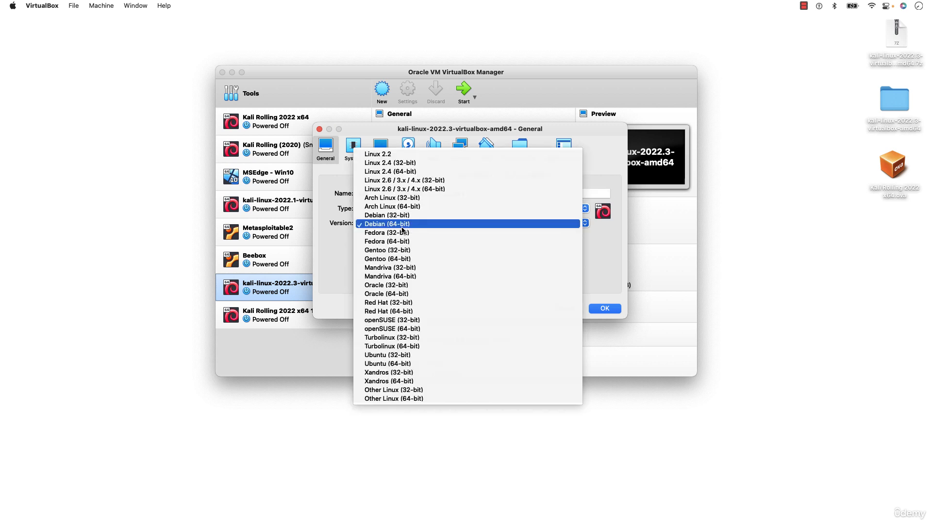
pyautogui.click(408, 224)
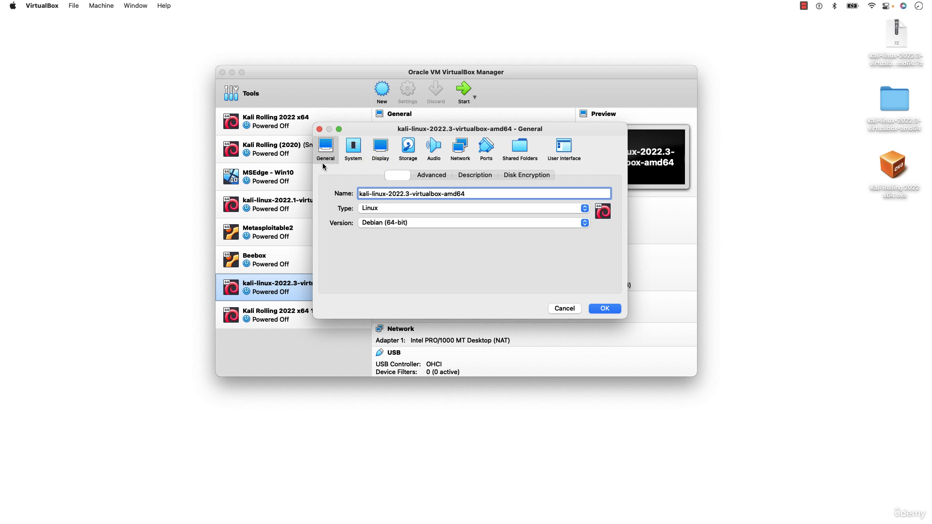
# Open the machine's system settings, try 1024 as the base memory, and set it to 2048 MB.
pyautogui.click(352, 158)
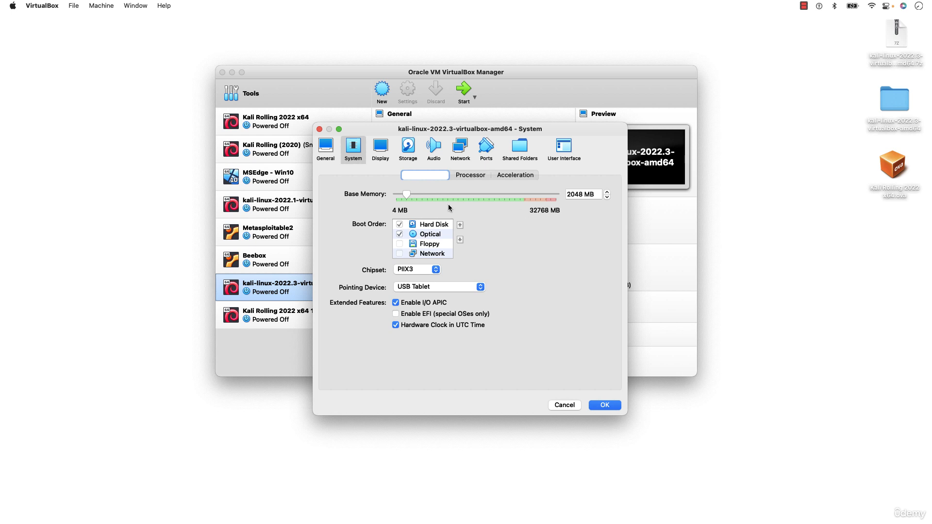
pyautogui.click(582, 195)
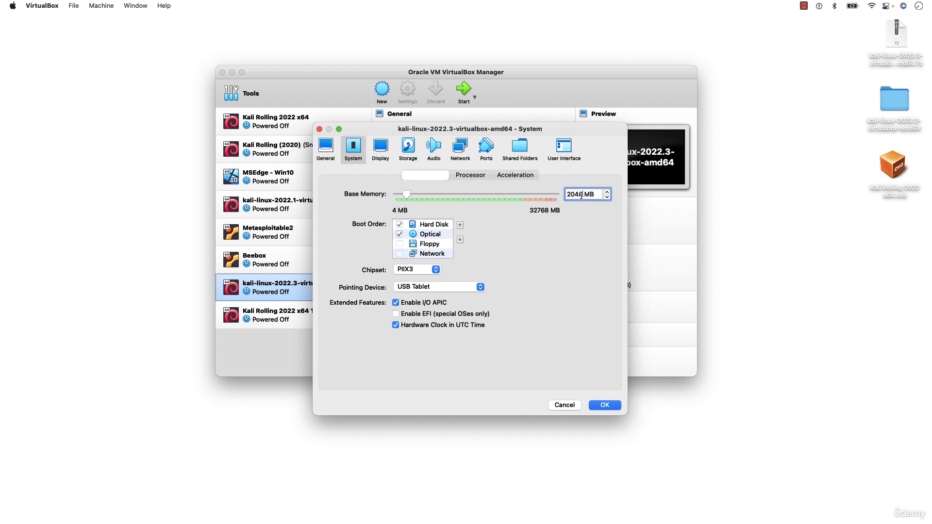
pyautogui.moveTo(583, 195); pyautogui.dragTo(527, 194)
pyautogui.write('1024')
pyautogui.press('BackSpace')
pyautogui.press('BackSpace')
pyautogui.press('BackSpace')
pyautogui.press('BackSpace')
pyautogui.write('2048')
# Disable the I/O APIC extended feature and enable it again.
pyautogui.moveTo(500, 323)
pyautogui.click(395, 304)
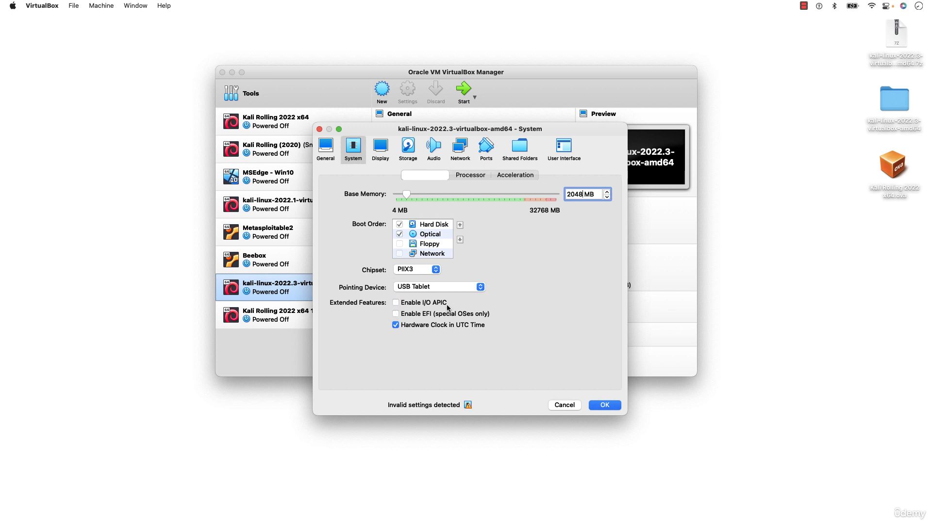
pyautogui.click(396, 303)
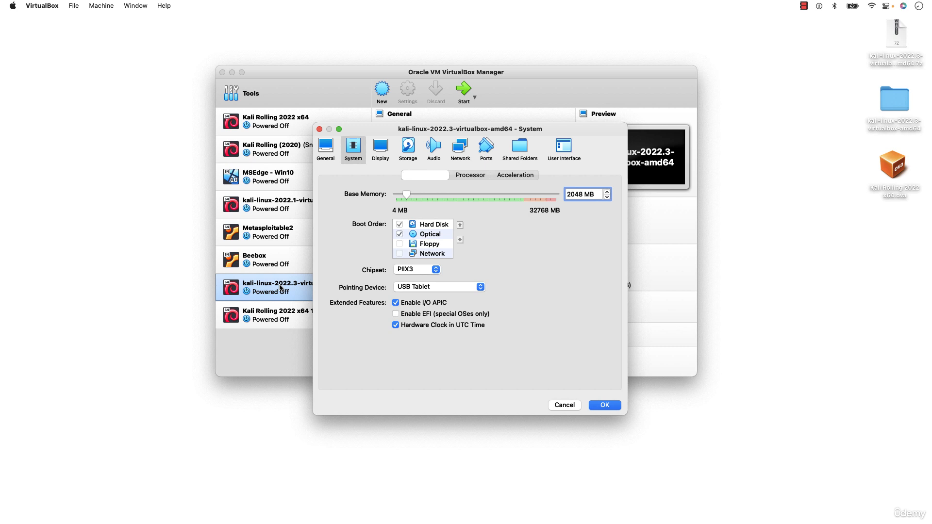
# Set the processor count to 2, shift the settings window slightly lower, and return to the motherboard settings.
pyautogui.click(382, 150)
pyautogui.click(351, 153)
pyautogui.click(467, 178)
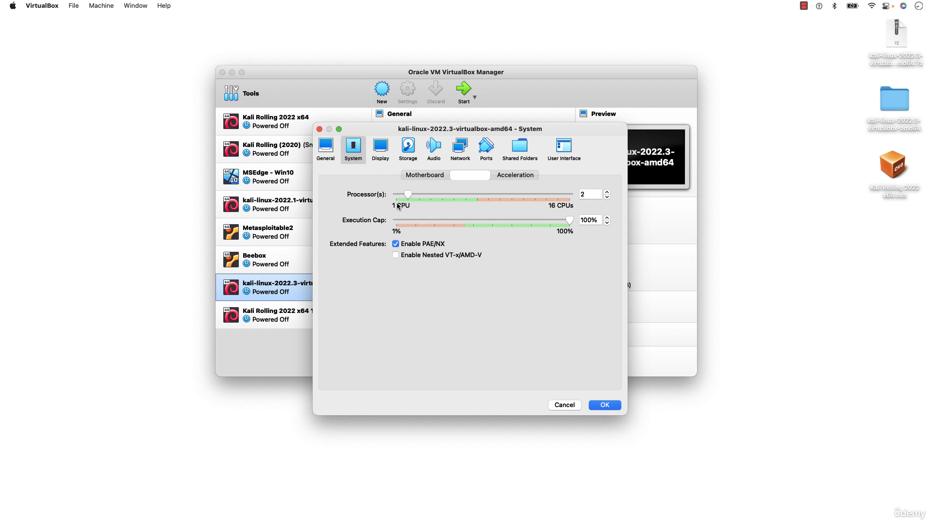
pyautogui.click(607, 197)
pyautogui.write('2')
pyautogui.moveTo(442, 133)
pyautogui.mouseDown()
pyautogui.moveTo(459, 131)
pyautogui.moveTo(444, 141)
pyautogui.mouseUp()
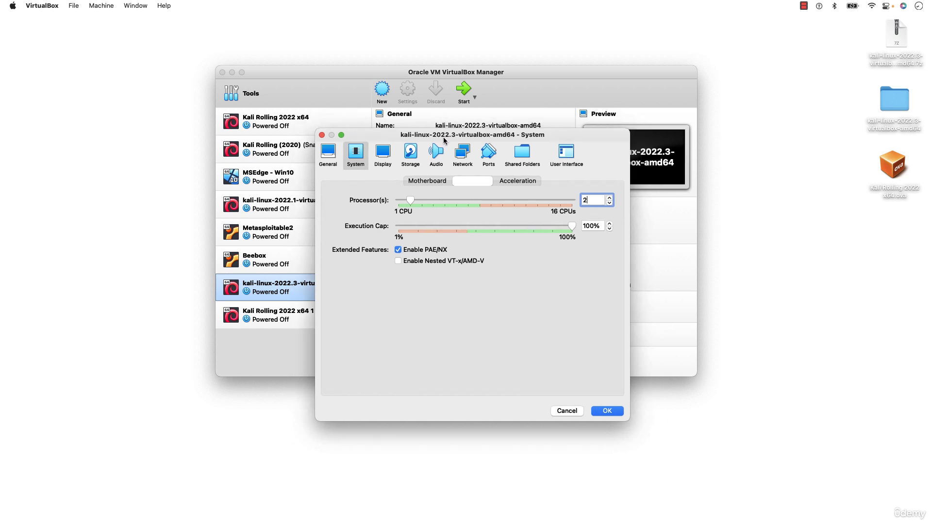
pyautogui.click(414, 181)
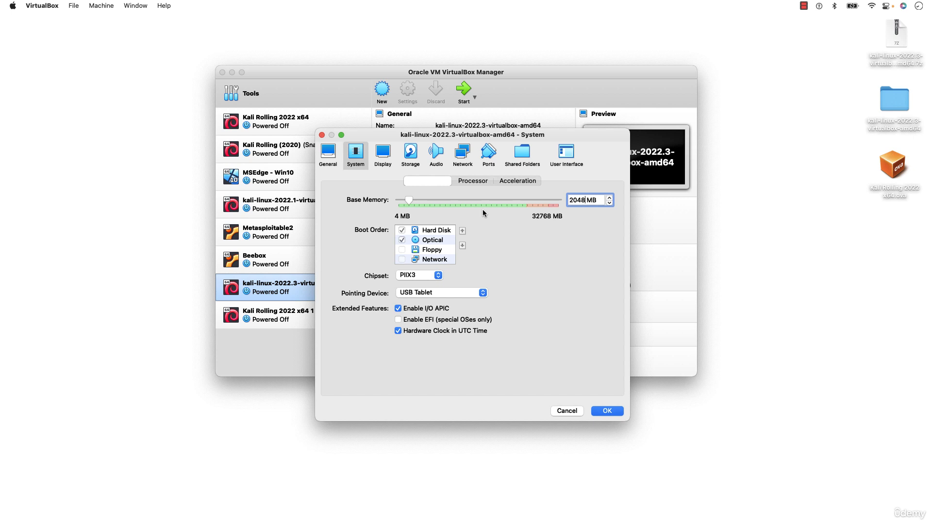
# Review the display settings and the hard disk under the SATA controller, checking its .vdi file in the kali-linux-2022.3-virtualbox-amd64 desktop folder.
pyautogui.click(384, 155)
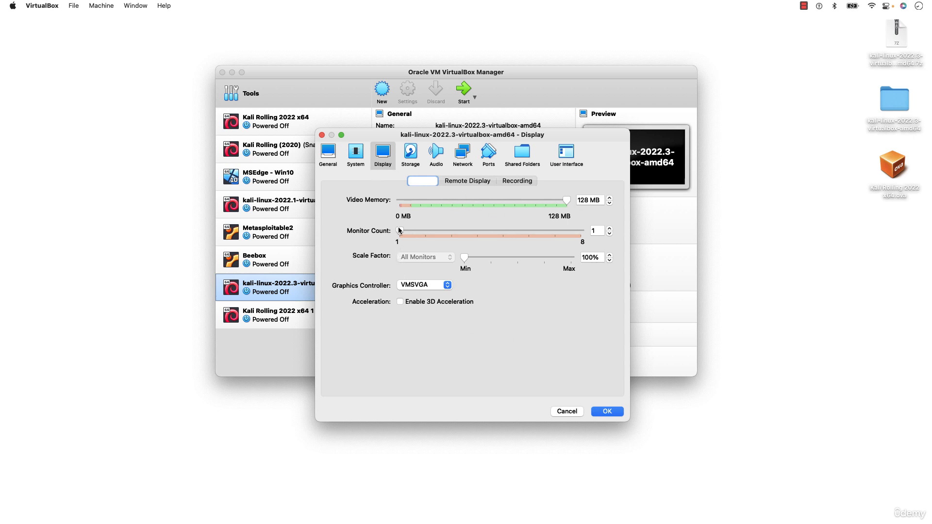
pyautogui.click(409, 160)
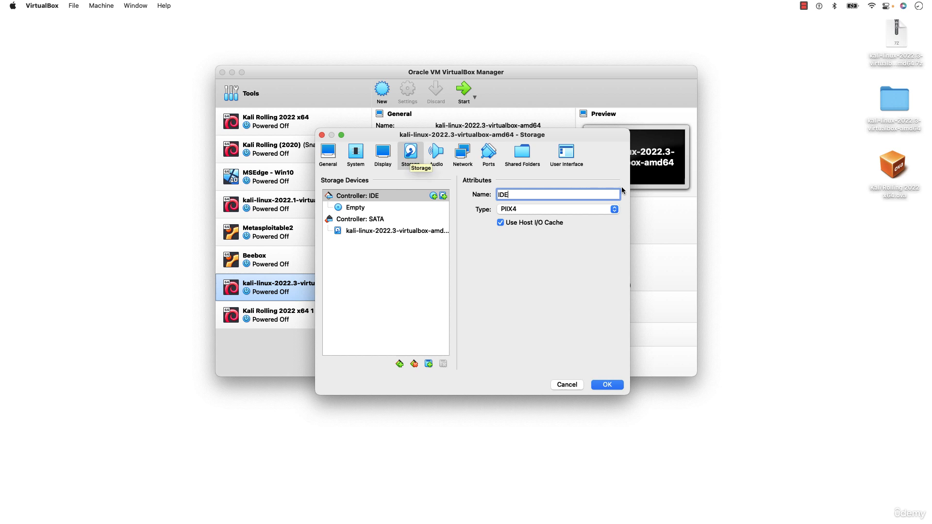
pyautogui.click(893, 171)
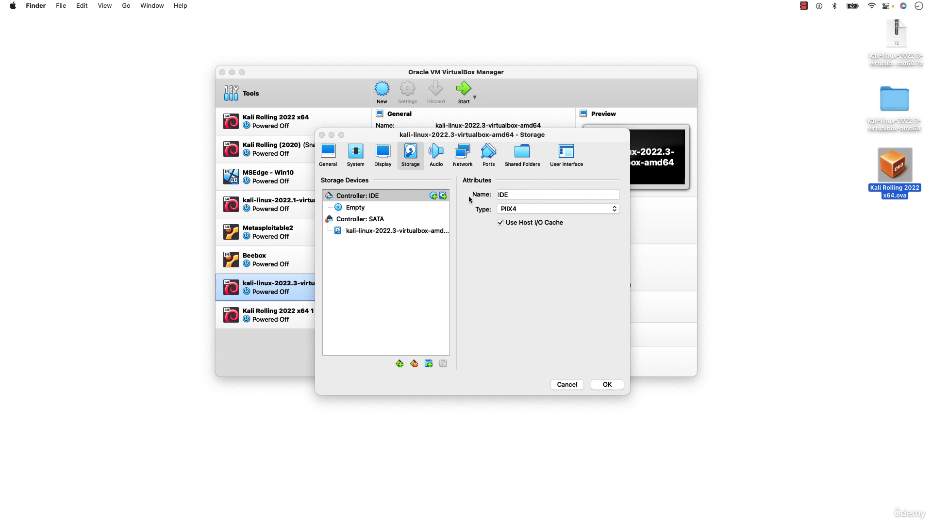
pyautogui.click(368, 231)
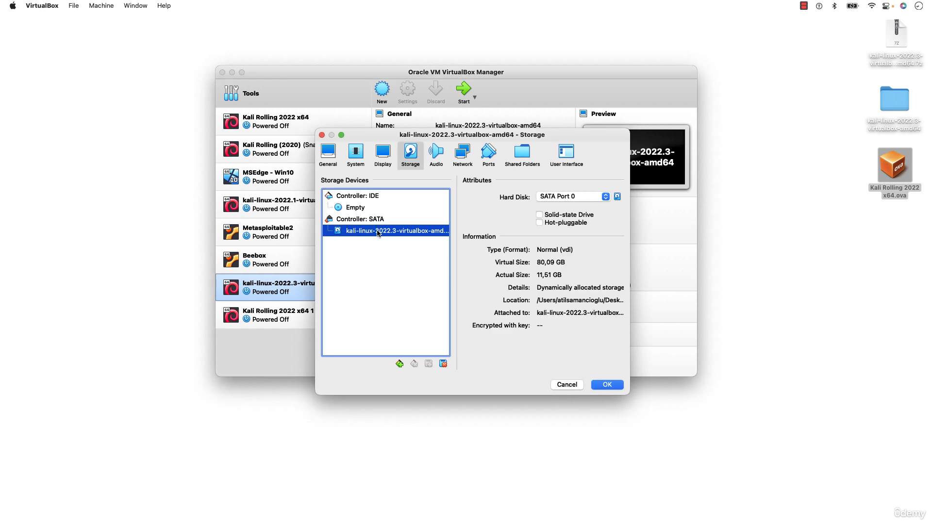
pyautogui.doubleClick(883, 128)
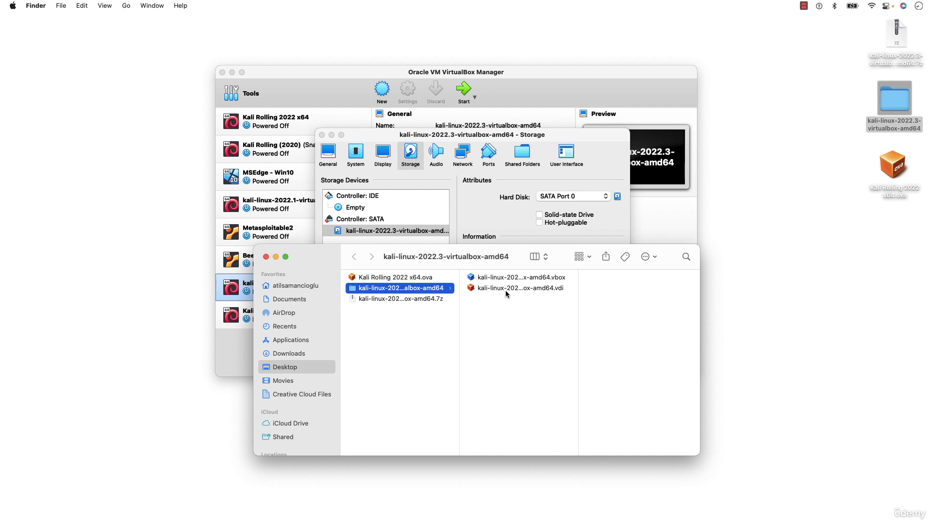
pyautogui.click(266, 256)
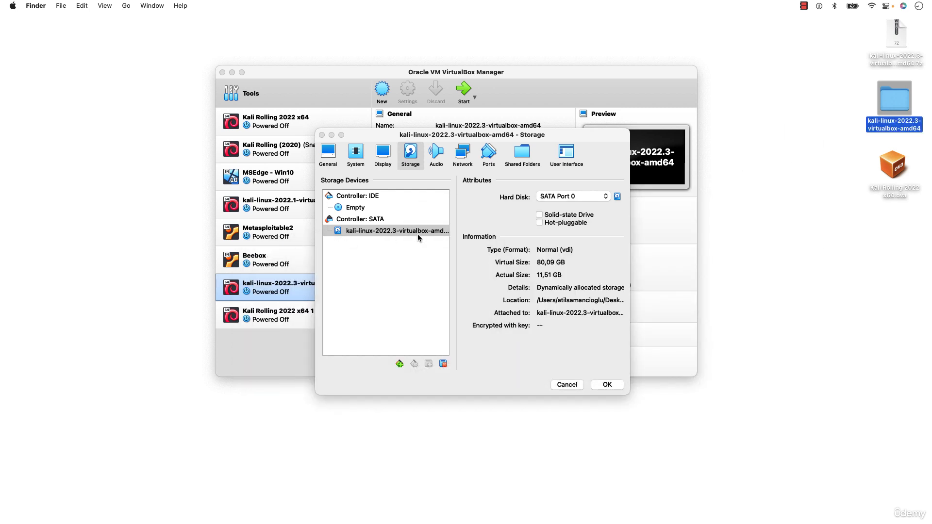
# Remove the kali-linux-2022.3-virtualbox-amd64 hard disk attachment from the SATA controller.
pyautogui.click(386, 243)
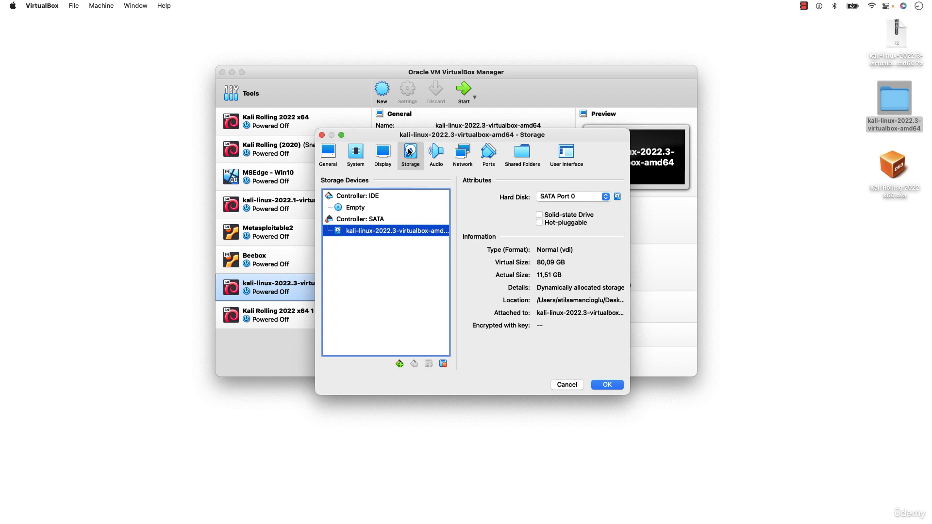
pyautogui.rightClick(380, 234)
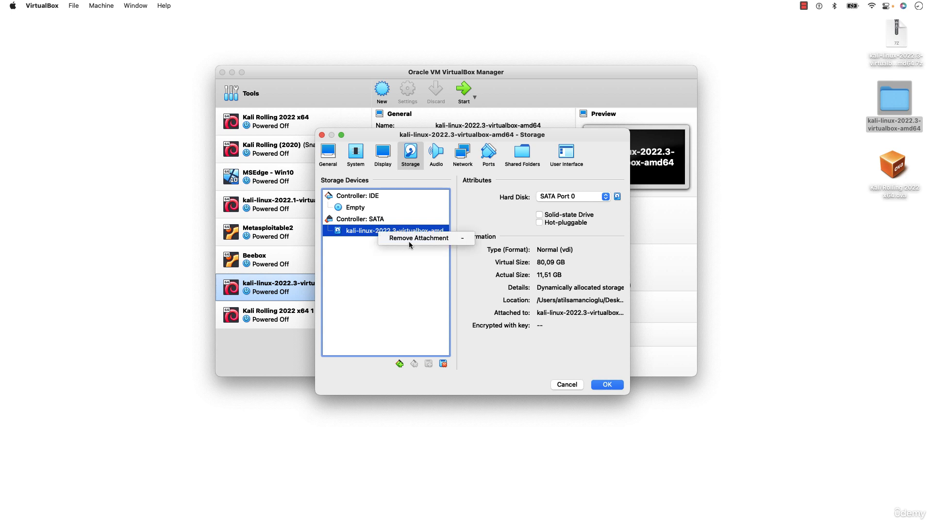
pyautogui.click(402, 238)
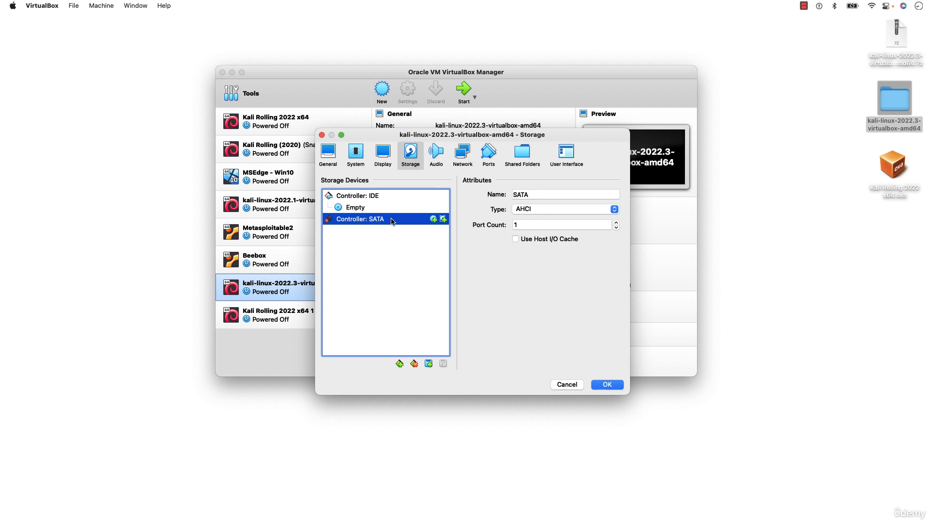
# Attach kali-linux-2022.3-virtualbox-amd64.vdi as a hard disk on the SATA controller and select it in the storage devices.
pyautogui.click(443, 219)
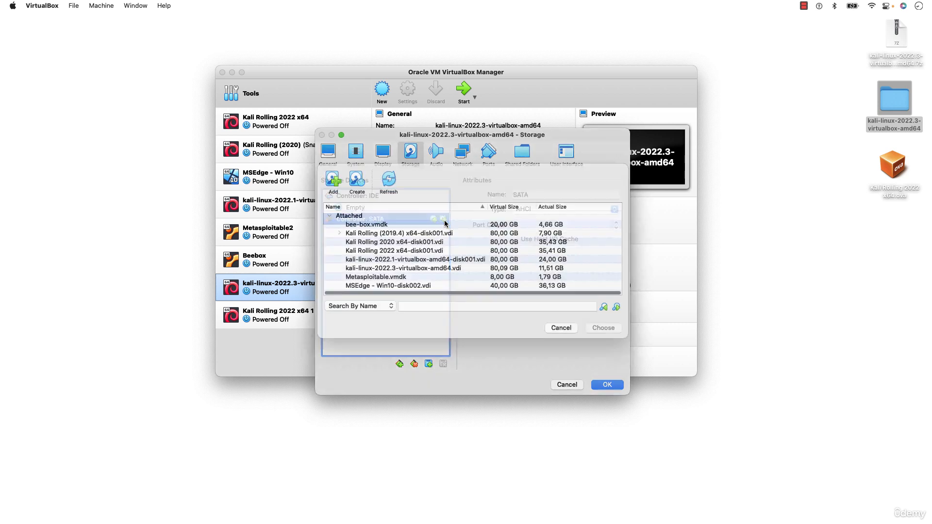
pyautogui.click(334, 192)
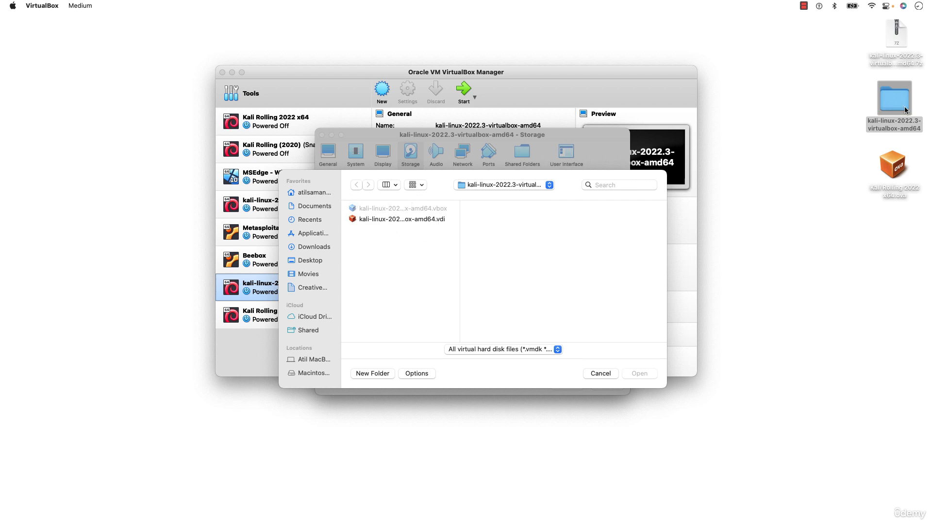
pyautogui.doubleClick(421, 219)
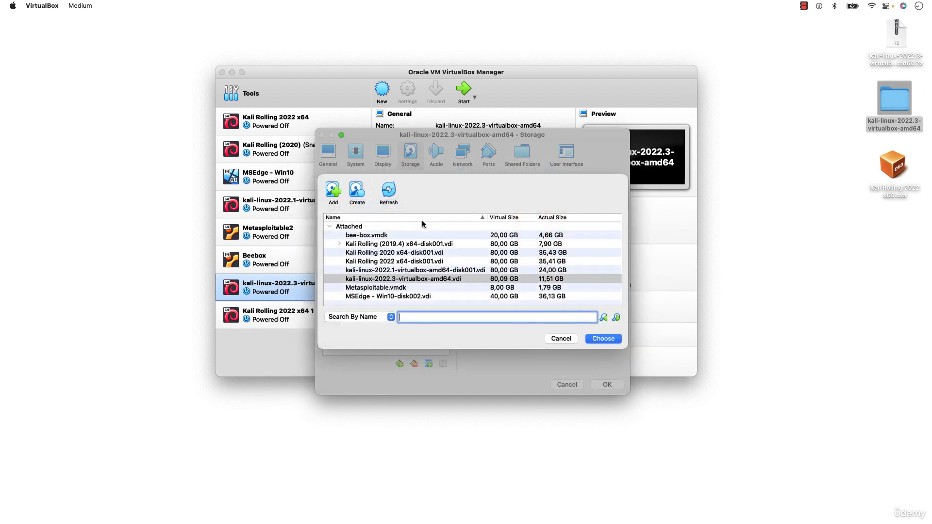
pyautogui.click(607, 338)
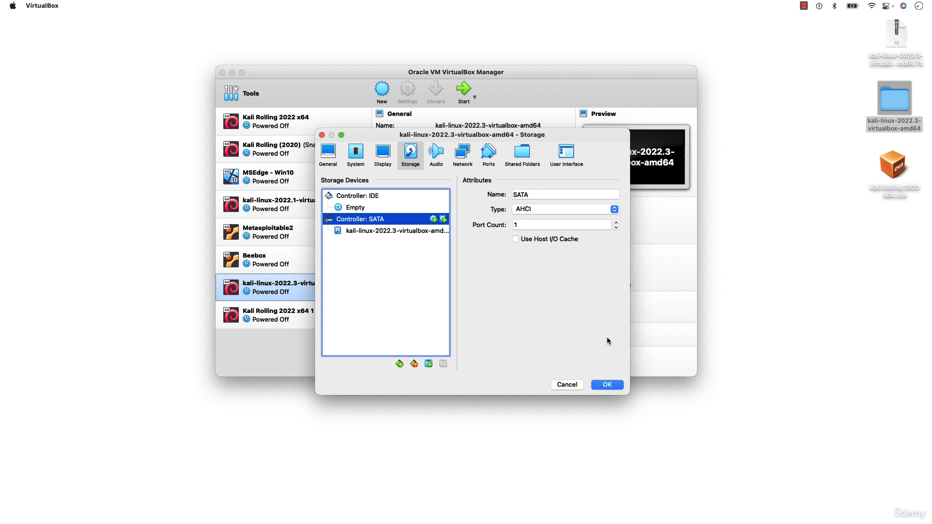
pyautogui.click(416, 233)
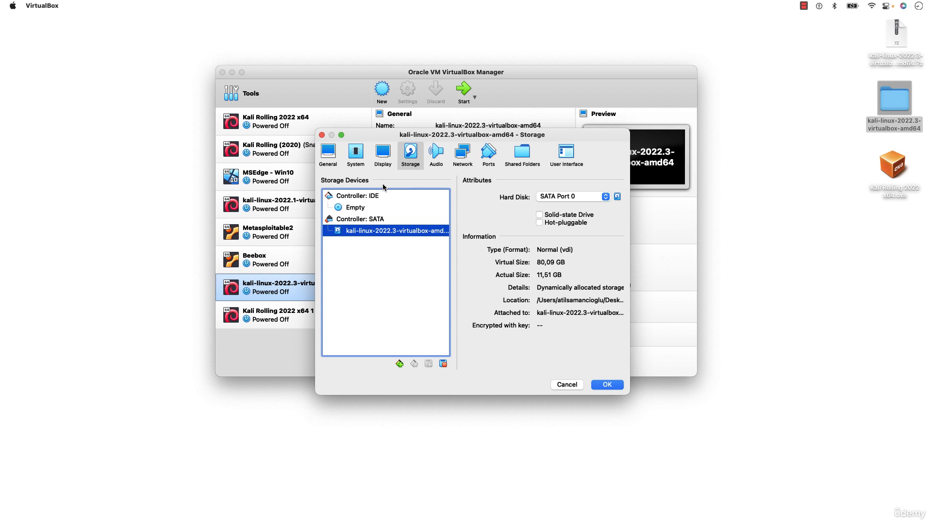
# Review the machine's audio settings, recheck its storage, and open the network settings for Adapter 1.
pyautogui.click(435, 153)
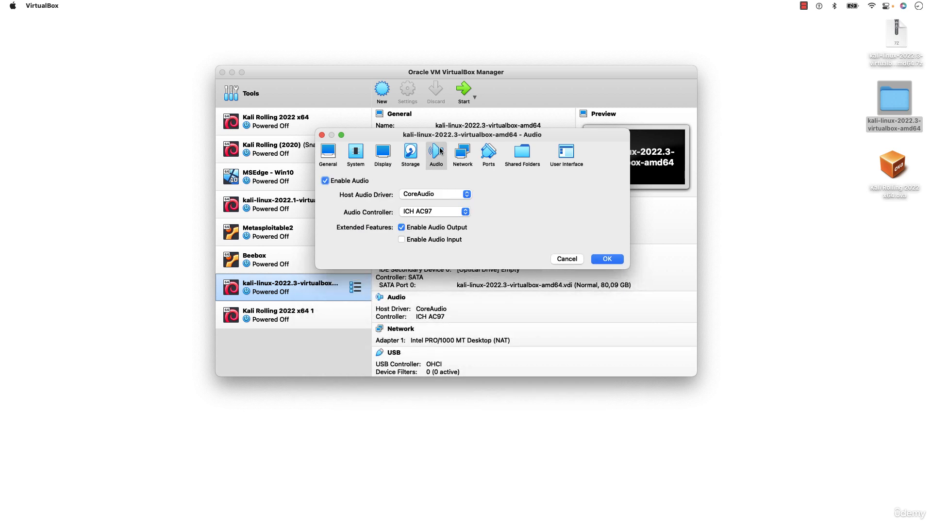
pyautogui.click(413, 154)
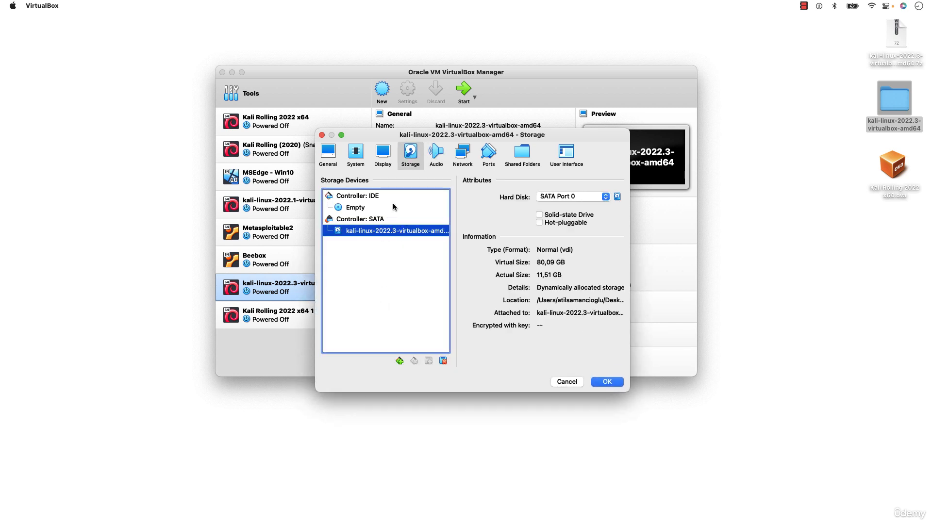
pyautogui.click(437, 154)
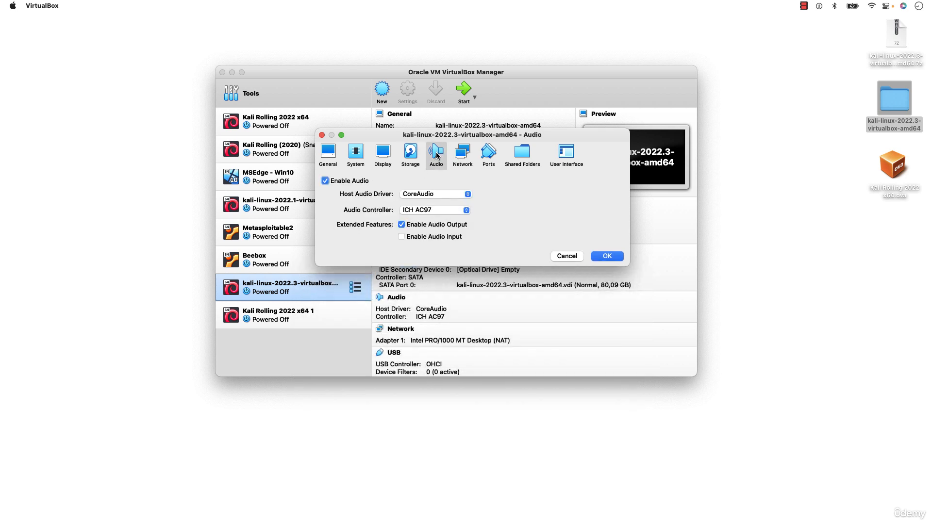
pyautogui.click(463, 155)
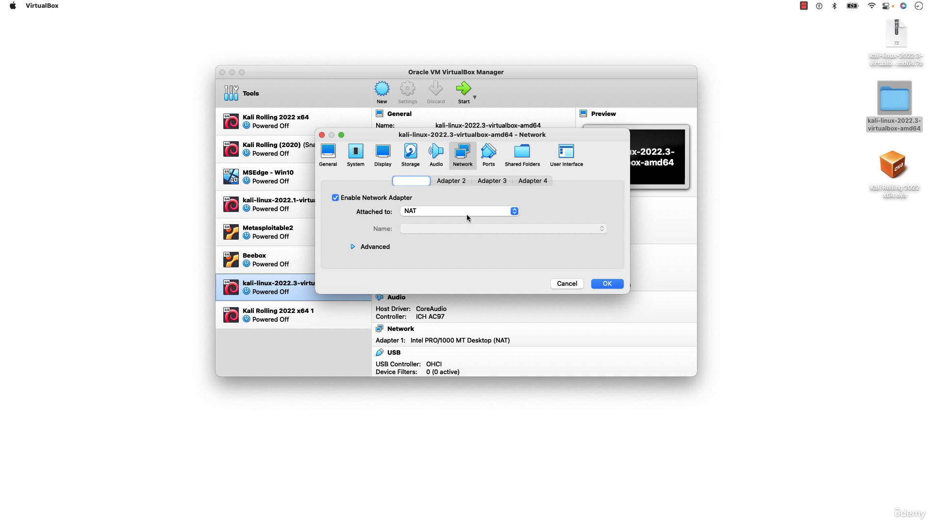
# Attach network Adapter 1 to a NAT Network and use NatNetwork as its name.
pyautogui.click(450, 215)
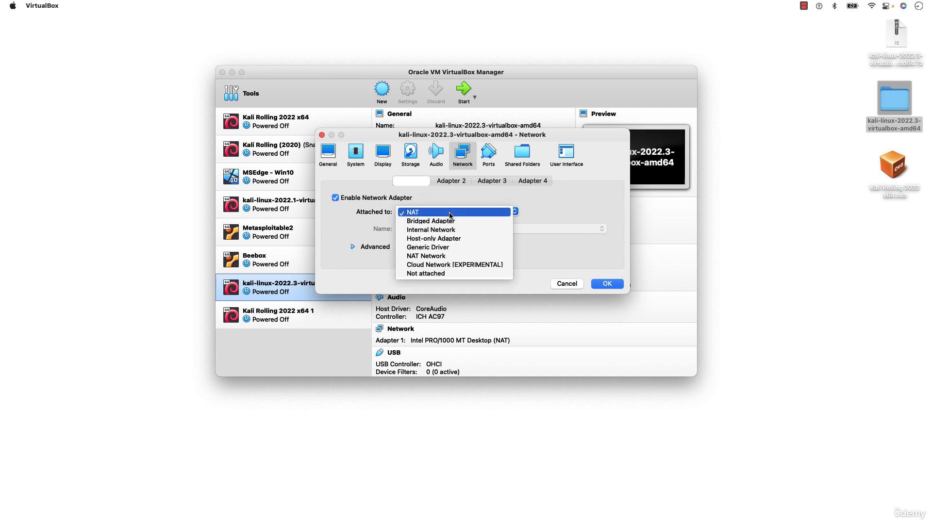
pyautogui.click(447, 256)
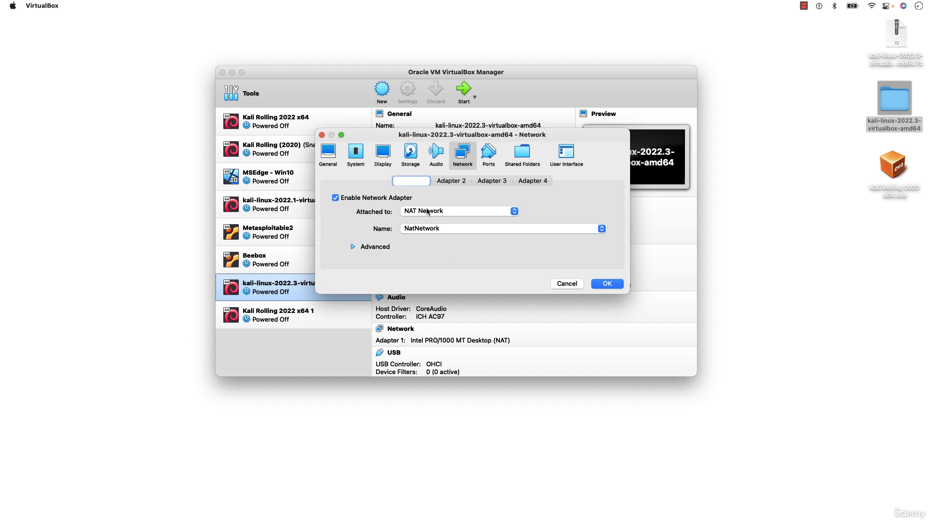
pyautogui.click(428, 229)
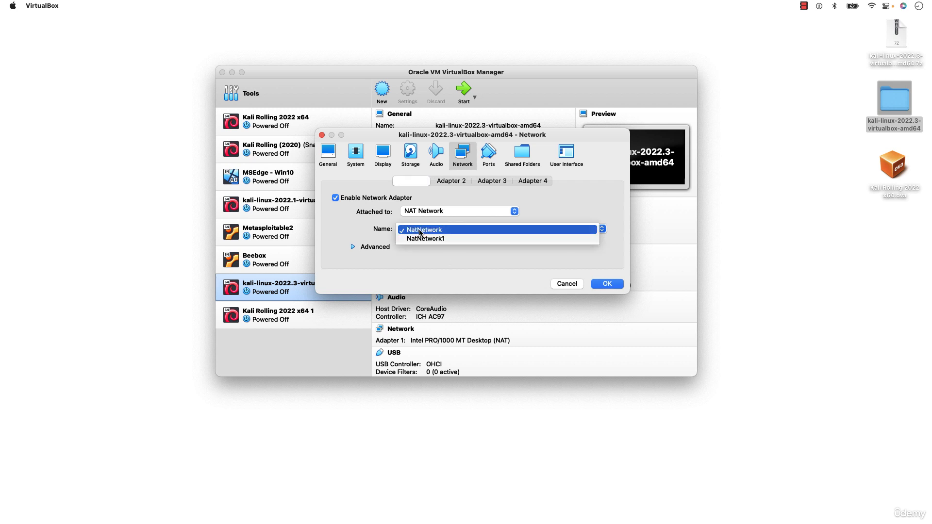
pyautogui.click(429, 231)
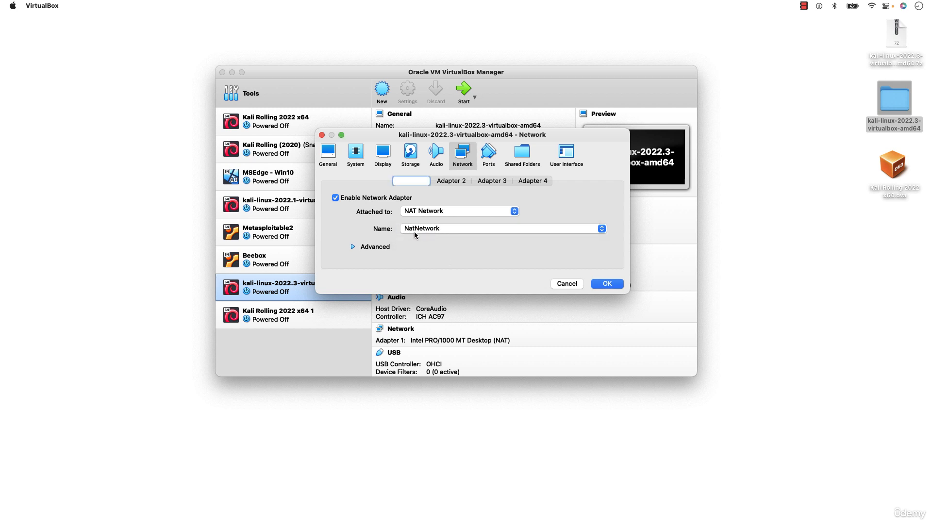
pyautogui.click(415, 228)
pyautogui.click(433, 233)
# Expand Adapter 1's advanced options and set its promiscuous mode to Allow All.
pyautogui.click(372, 249)
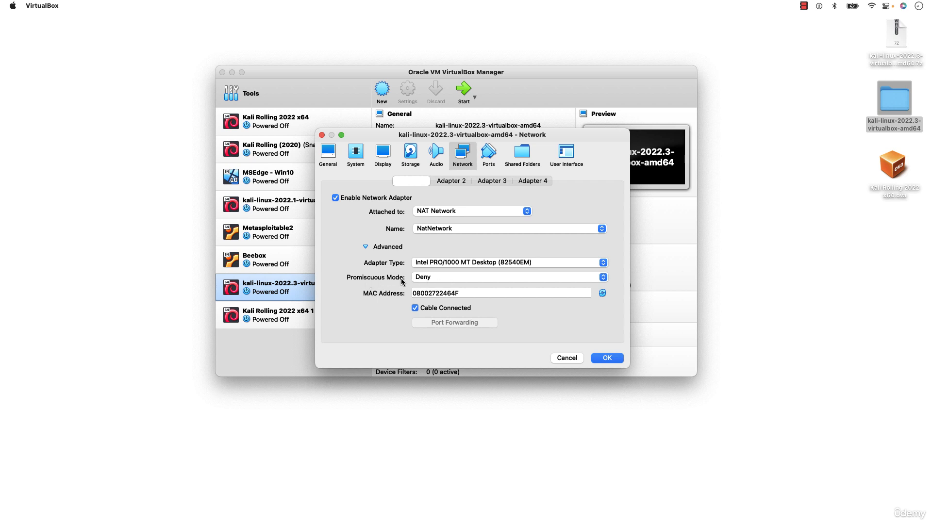
pyautogui.click(434, 278)
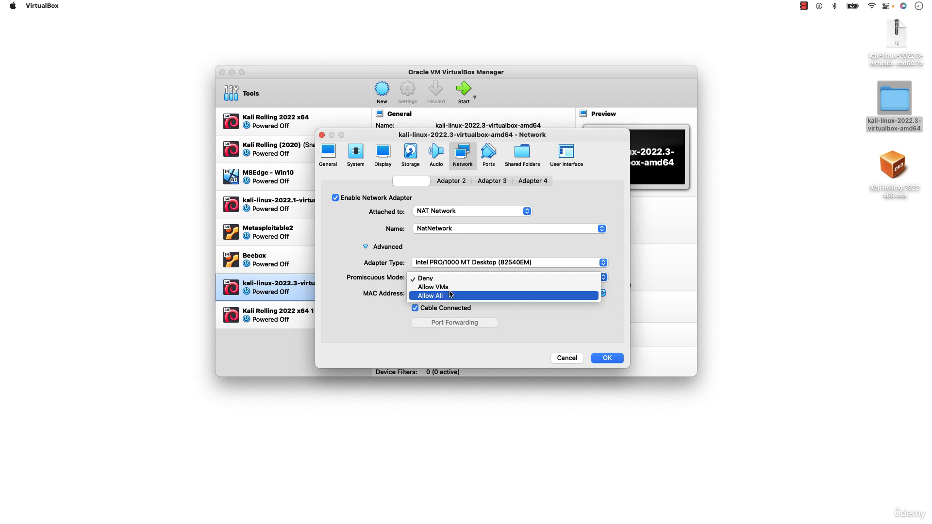
pyautogui.click(448, 297)
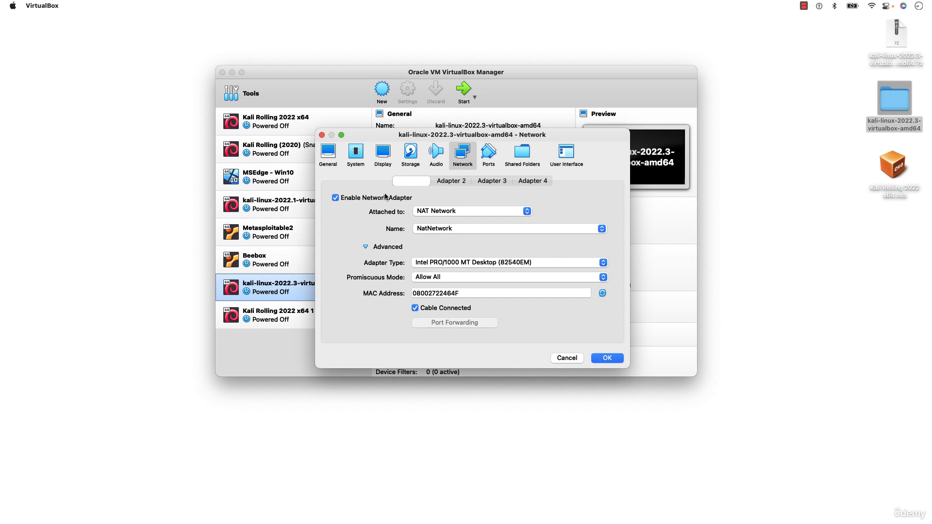
# Recheck the machine's general, system, storage and network settings, and save the configuration.
pyautogui.click(331, 159)
pyautogui.click(355, 153)
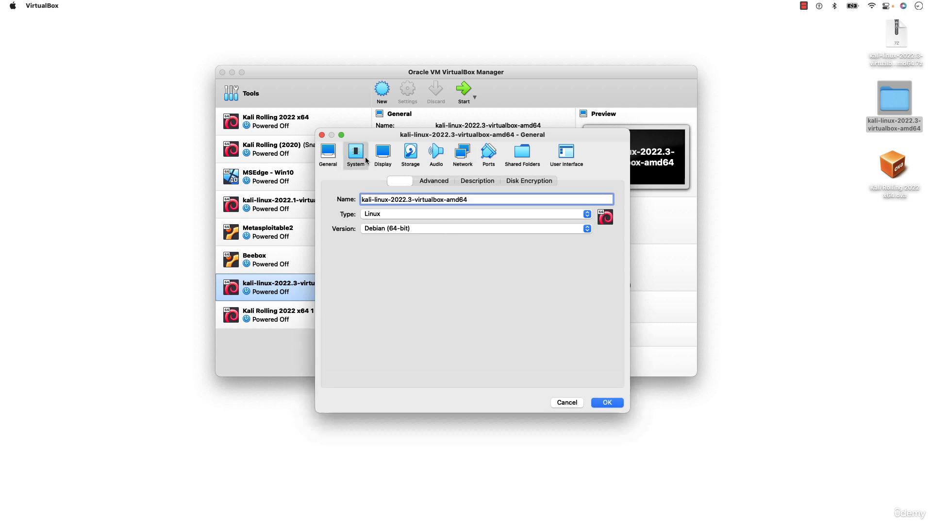
pyautogui.click(383, 154)
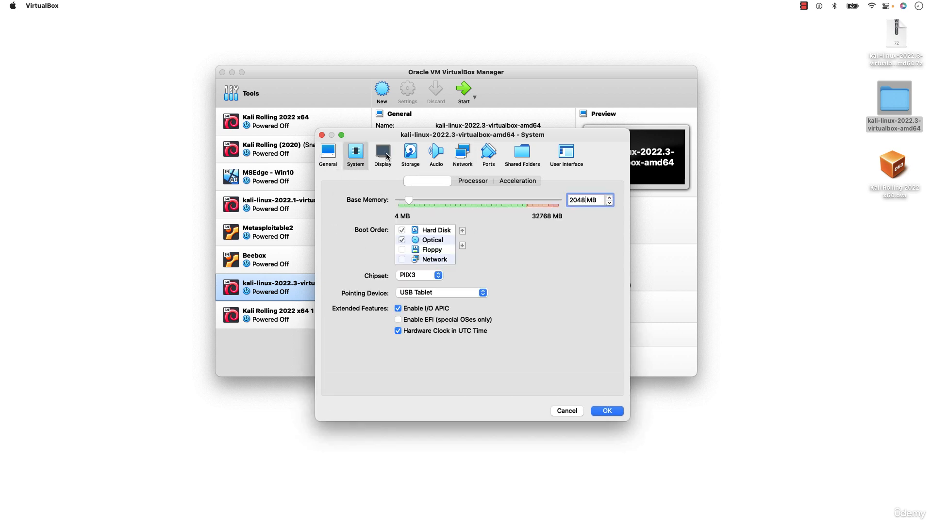
pyautogui.click(409, 154)
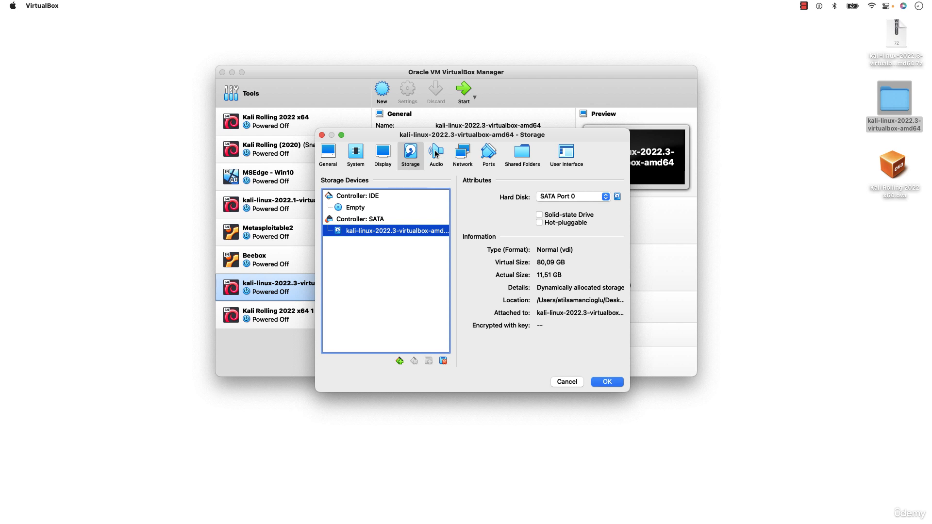
pyautogui.click(457, 154)
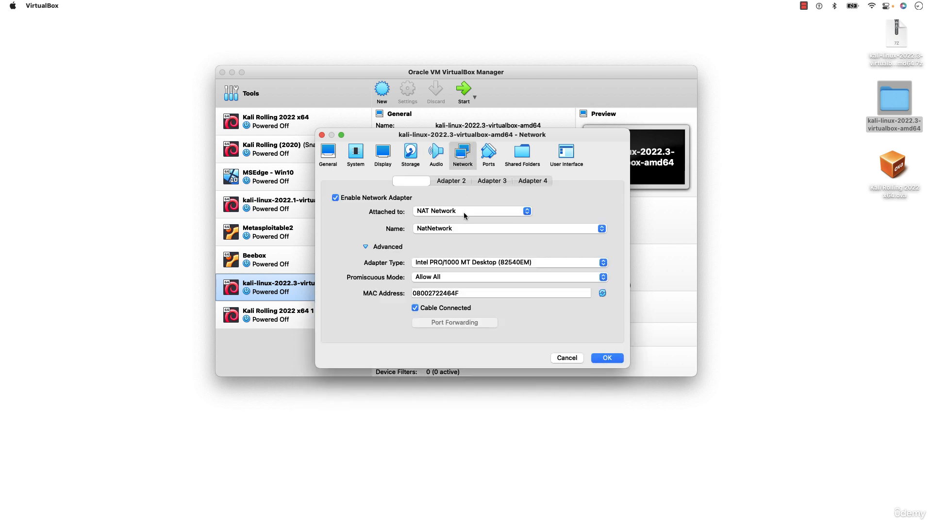
pyautogui.click(607, 358)
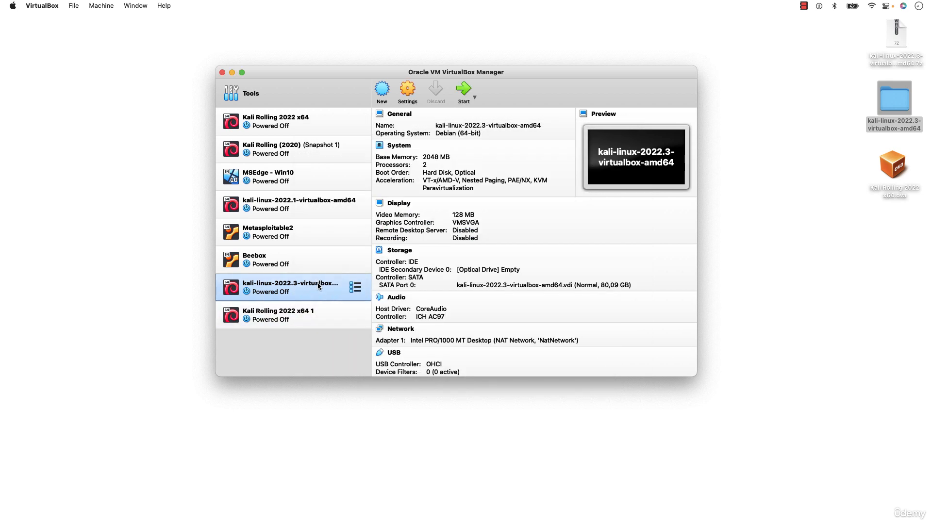
# Start the kali-linux-2022.3-virtualbox-amd64 machine and bring its running window to the front.
pyautogui.click(464, 89)
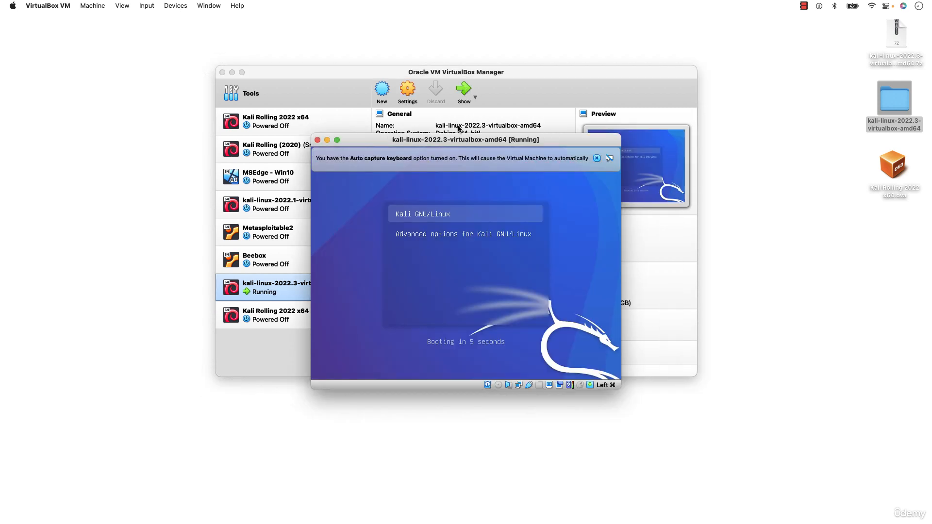
pyautogui.click(498, 73)
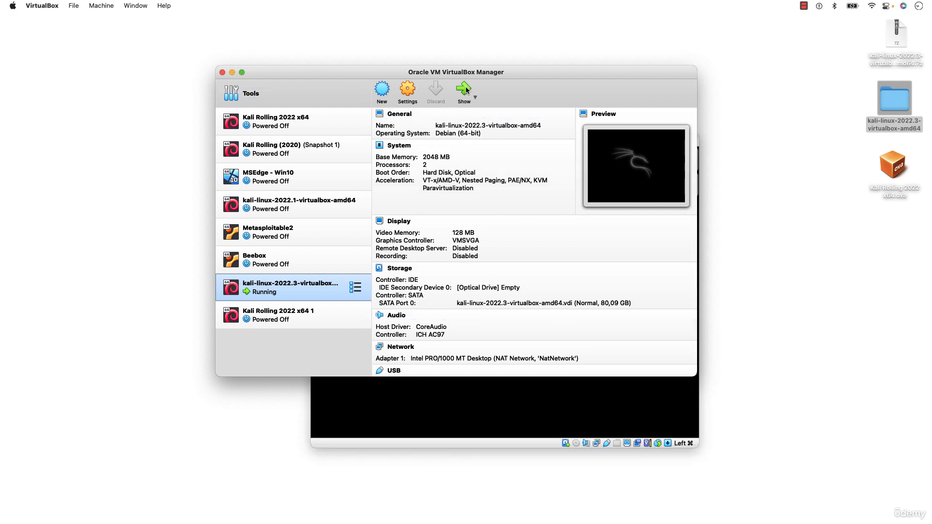
pyautogui.click(477, 417)
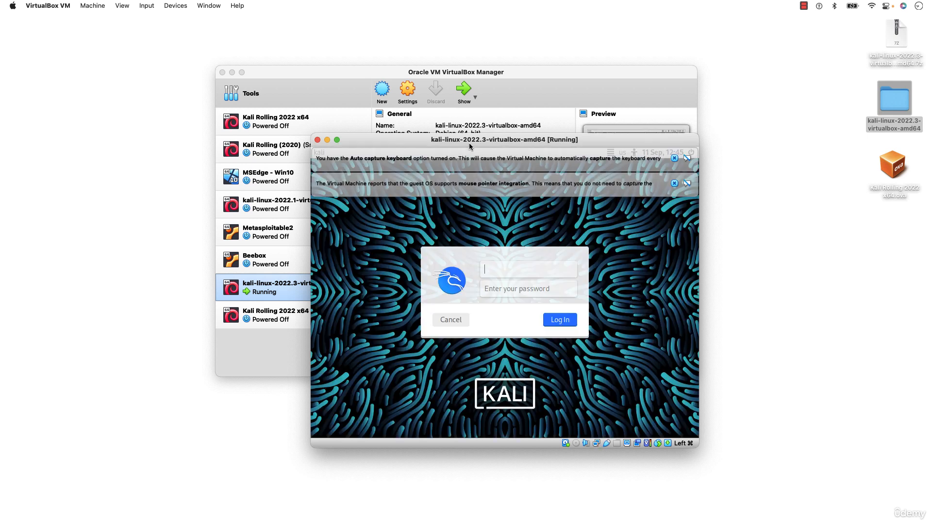
# Dismiss the keyboard-capture and mouse-integration notifications in the machine's window and minimise the VirtualBox Manager.
pyautogui.moveTo(476, 139); pyautogui.dragTo(441, 83)
pyautogui.click(637, 101)
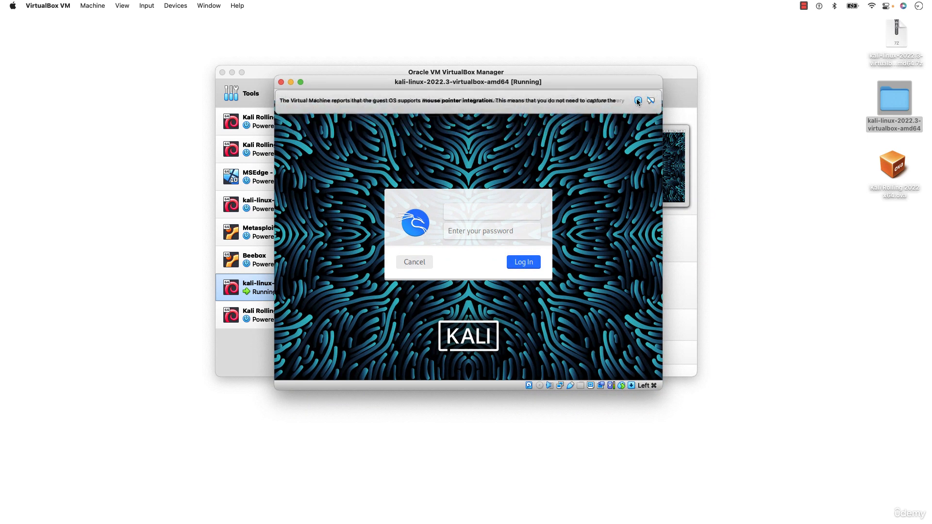
pyautogui.click(638, 100)
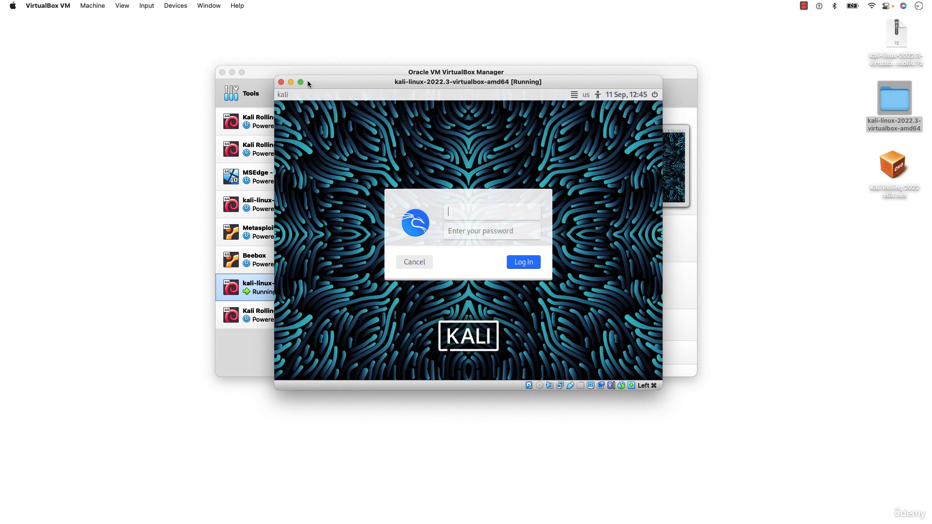
pyautogui.click(232, 72)
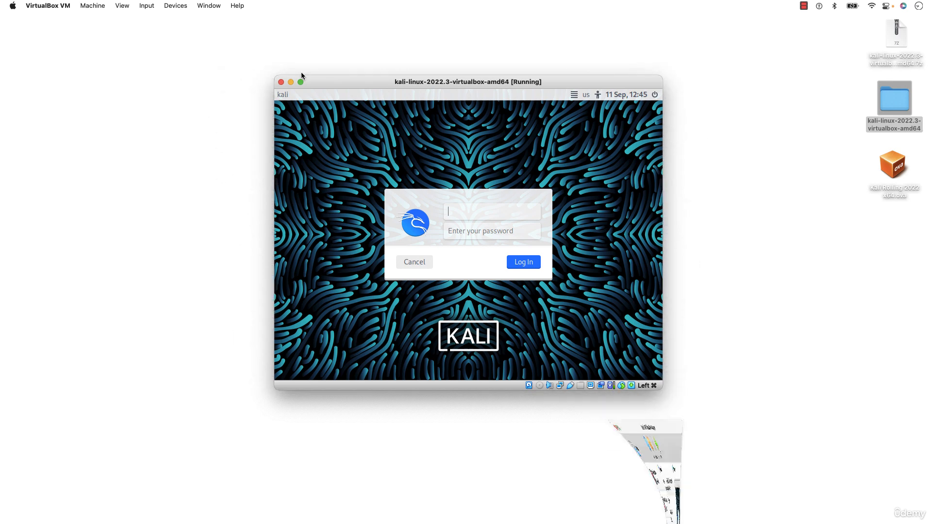
pyautogui.moveTo(345, 82); pyautogui.dragTo(328, 76)
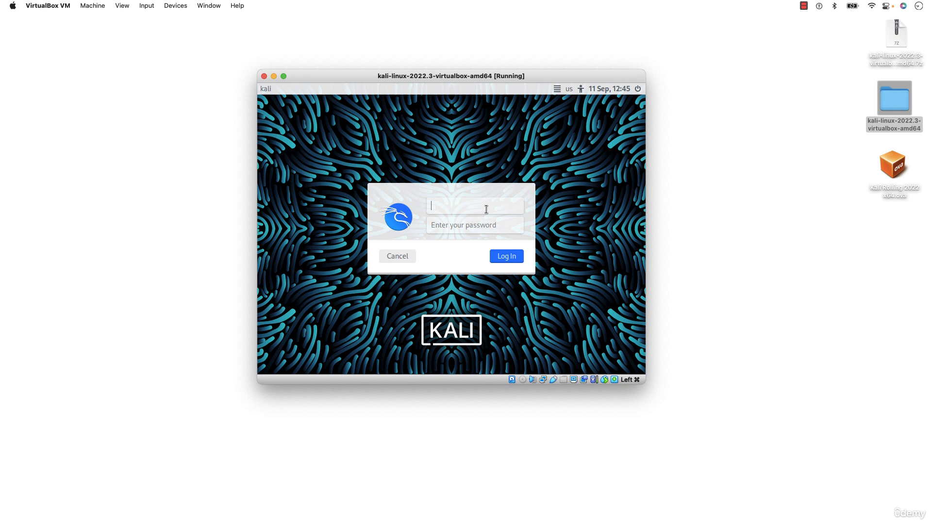
pyautogui.click(452, 225)
pyautogui.click(458, 205)
pyautogui.write('kali')
pyautogui.press('BackSpace')
pyautogui.click(468, 224)
pyautogui.click(893, 190)
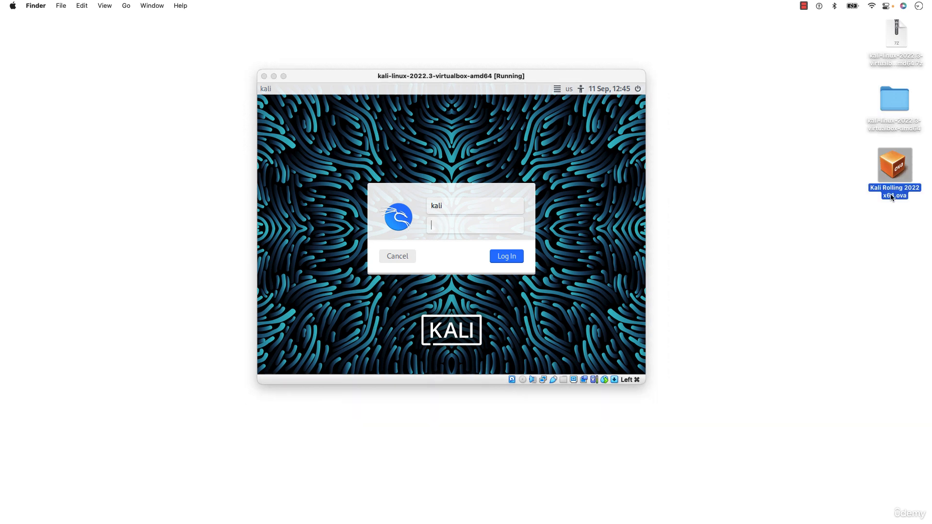
pyautogui.click(474, 209)
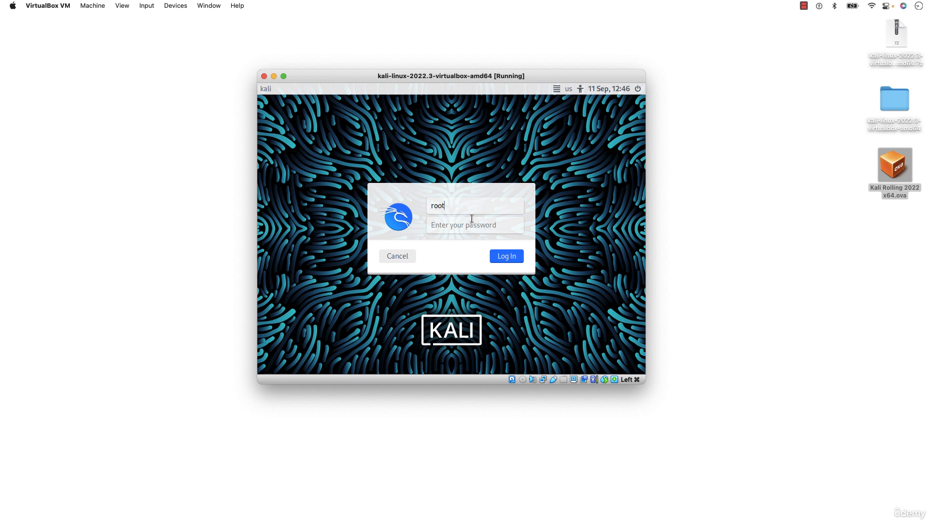
pyautogui.press('BackSpace')
pyautogui.write('or')
pyautogui.press('BackSpace')
pyautogui.press('BackSpace')
pyautogui.press('BackSpace')
pyautogui.press('BackSpace')
pyautogui.write('root')
pyautogui.press('BackSpace')
pyautogui.press('BackSpace')
pyautogui.press('BackSpace')
pyautogui.press('BackSpace')
# Log in to Kali with the username kali and the account password.
pyautogui.write('kali')
pyautogui.press('Tab')
pyautogui.write('kali')
pyautogui.click(514, 260)
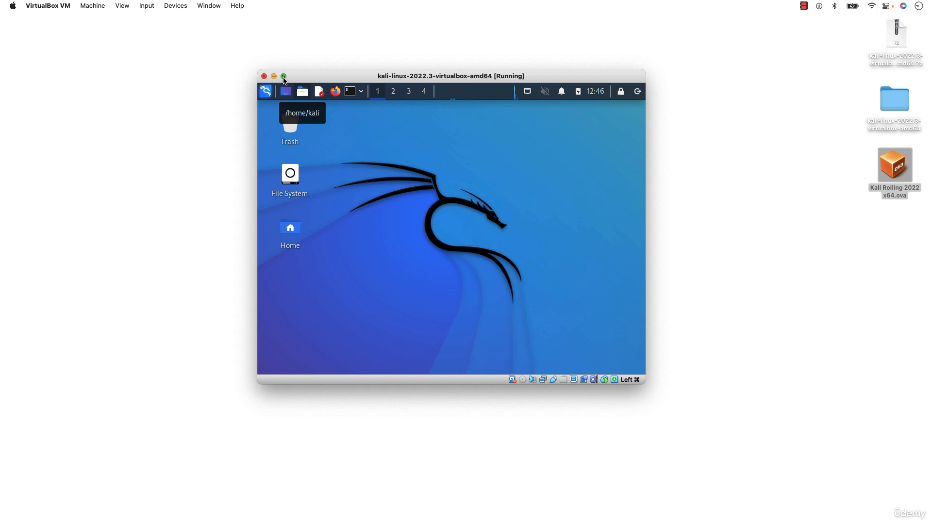
# View the Kali desktop in full screen and return the machine to its windowed size.
pyautogui.click(284, 77)
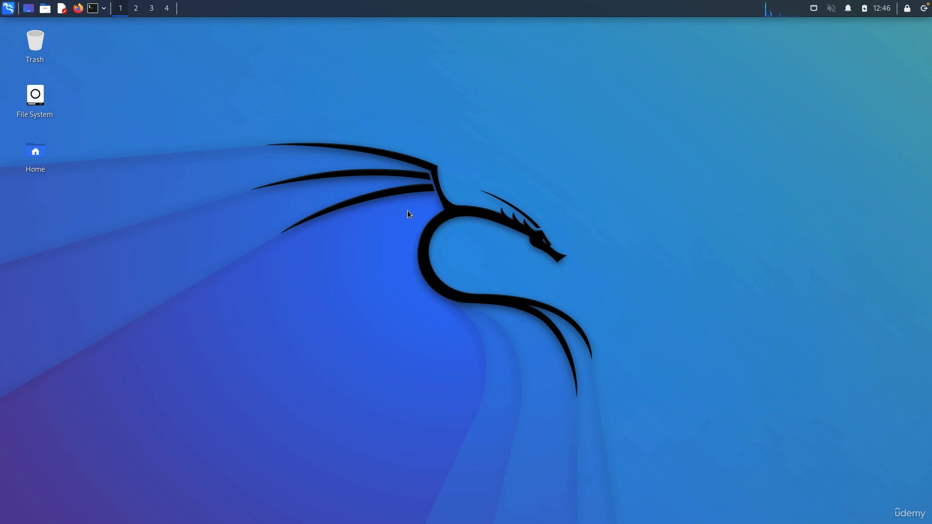
pyautogui.moveTo(268, 1)
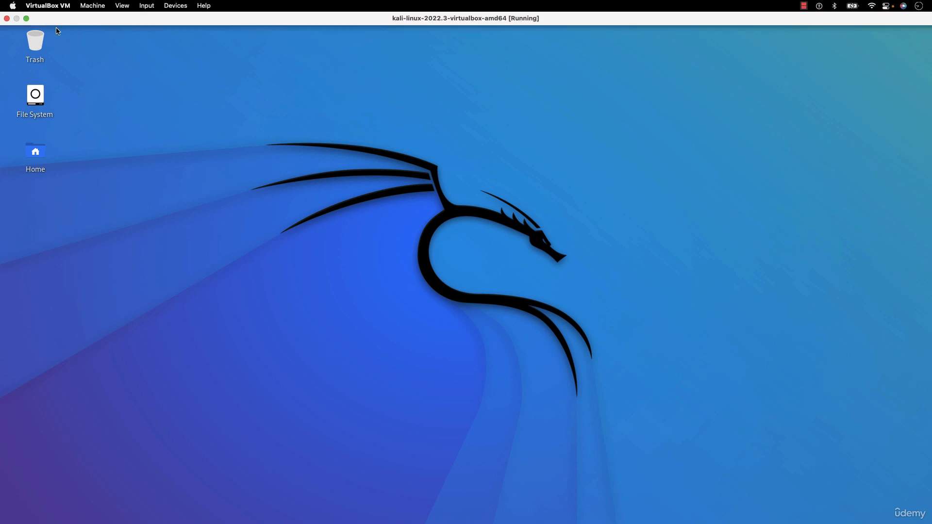
pyautogui.click(26, 20)
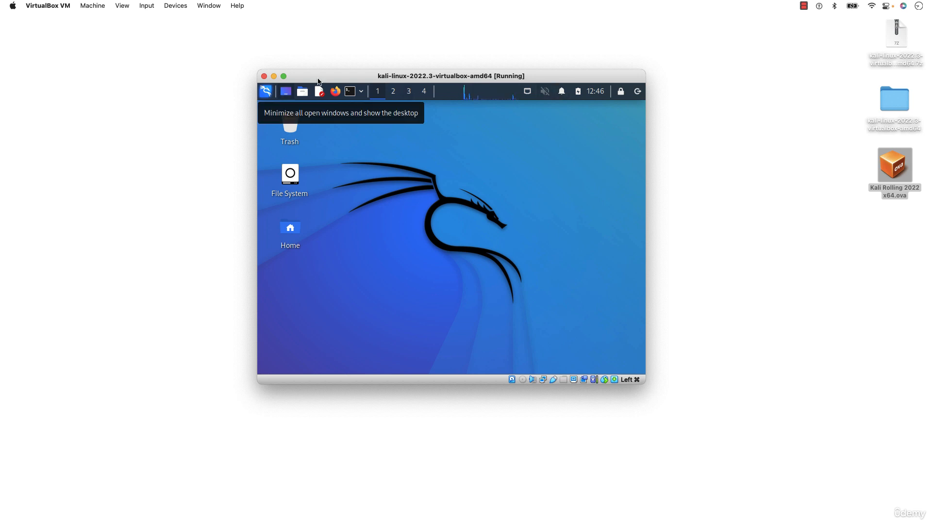
# Close the running Kali machine's window and power off the machine.
pyautogui.click(264, 76)
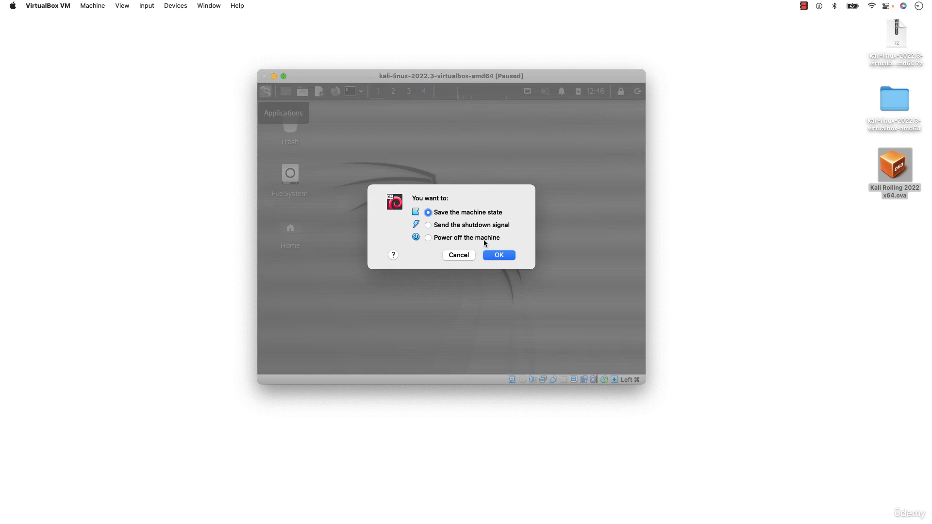
pyautogui.click(443, 238)
pyautogui.click(502, 255)
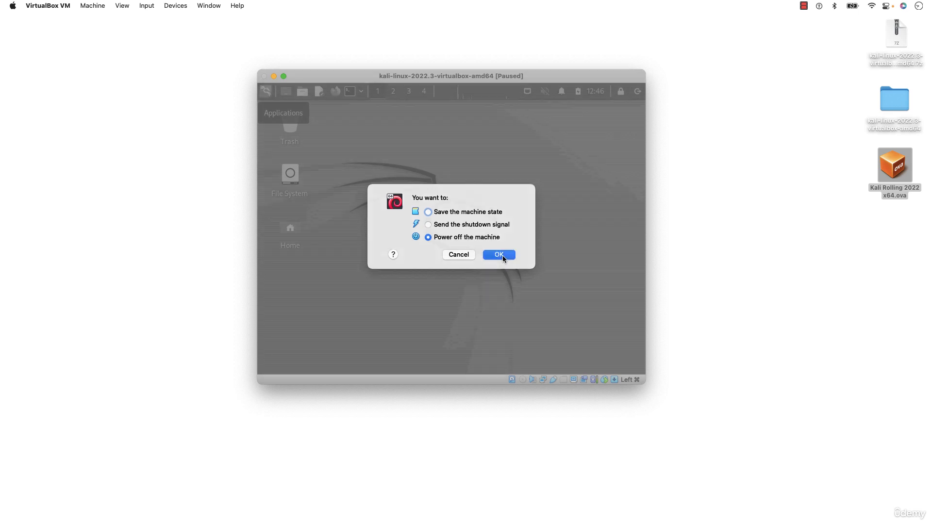
# Bring back the VirtualBox Manager window and reposition it on the desktop.
pyautogui.moveTo(631, 521)
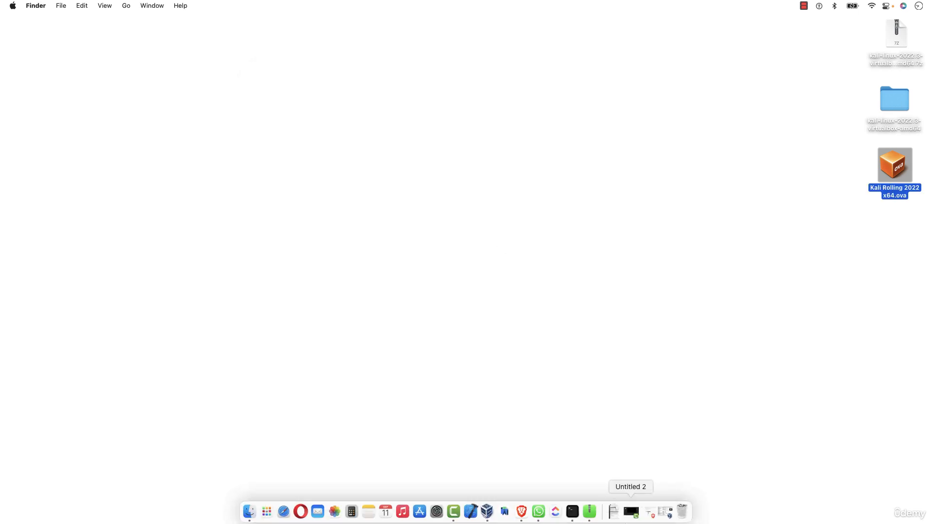
pyautogui.click(487, 511)
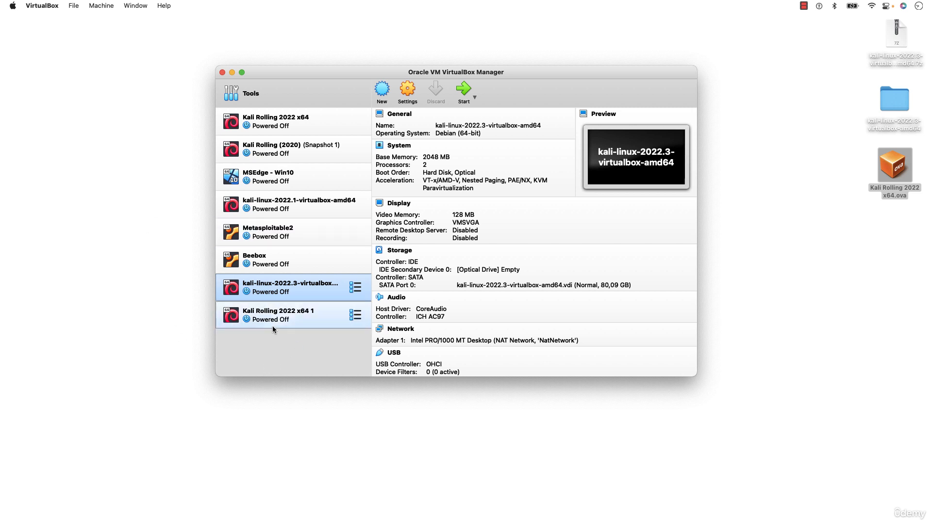
pyautogui.moveTo(456, 74); pyautogui.dragTo(444, 90)
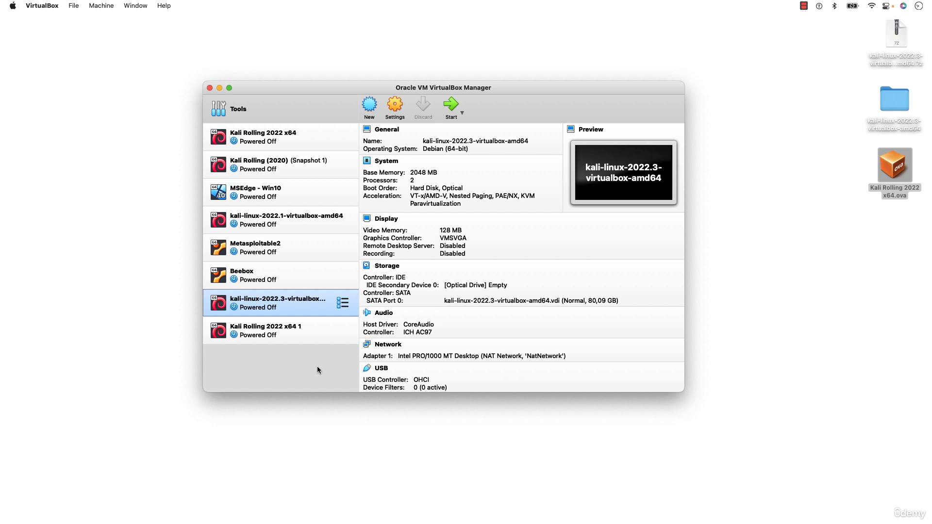
pyautogui.moveTo(343, 85); pyautogui.dragTo(365, 85)
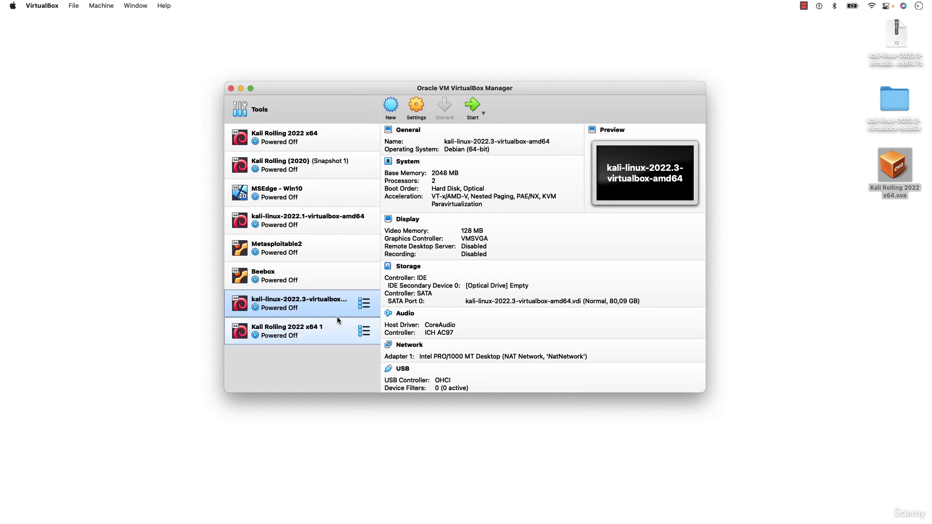